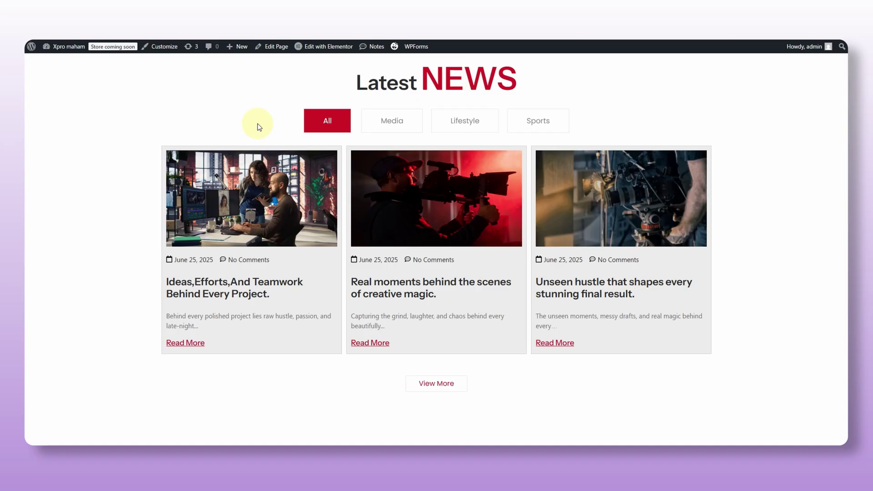
- Filter the Latest News grid to Media then Sports, and the product grid to All then Shoes
click(389, 119)
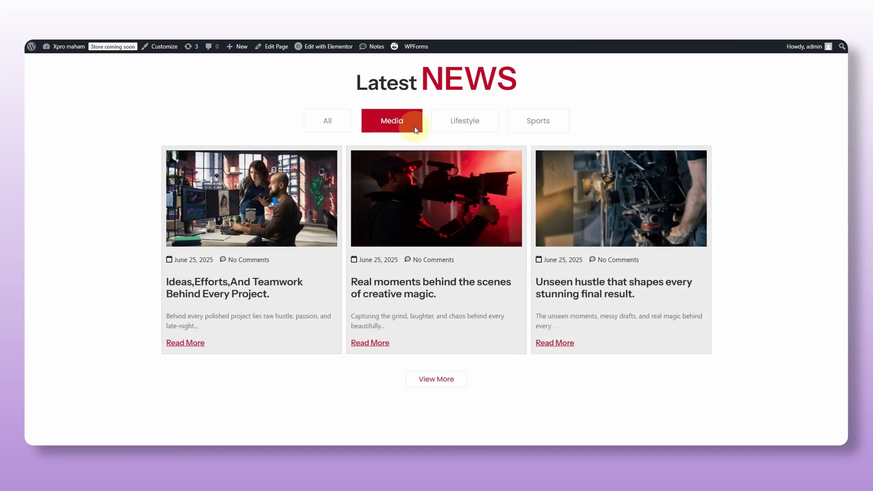
click(529, 126)
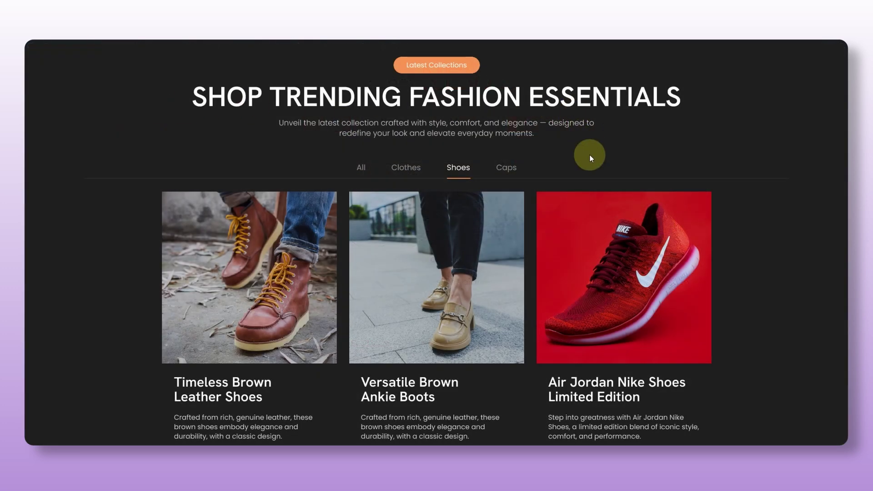
click(360, 168)
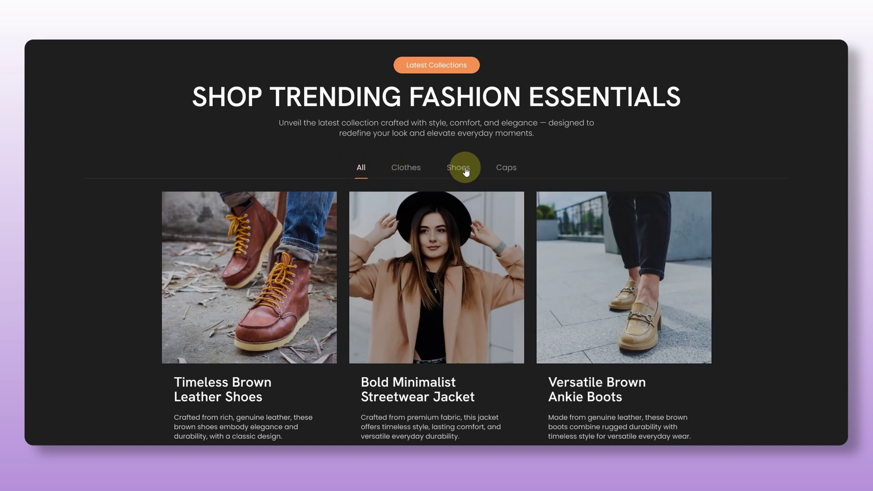
click(463, 168)
- Scroll through the real estate portfolio page and zoom the browser to 80%
scroll(469, 189, down, 3)
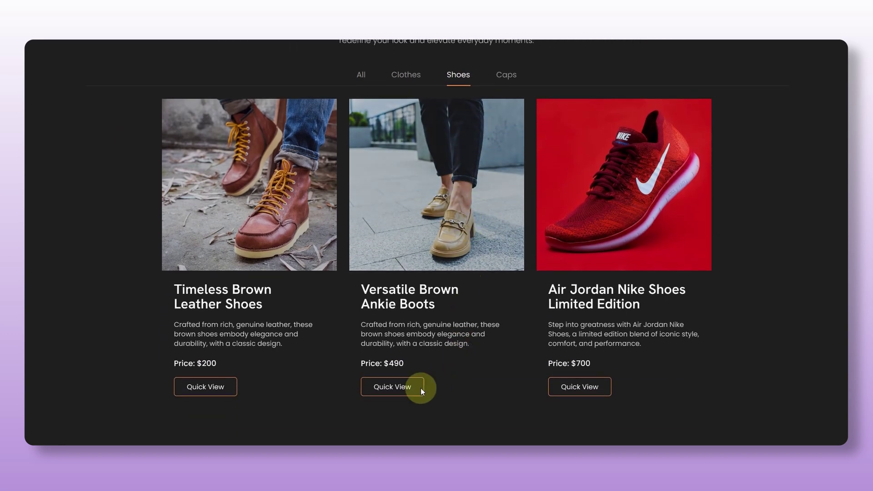
scroll(456, 258, up, 2)
scroll(456, 258, up, 2)
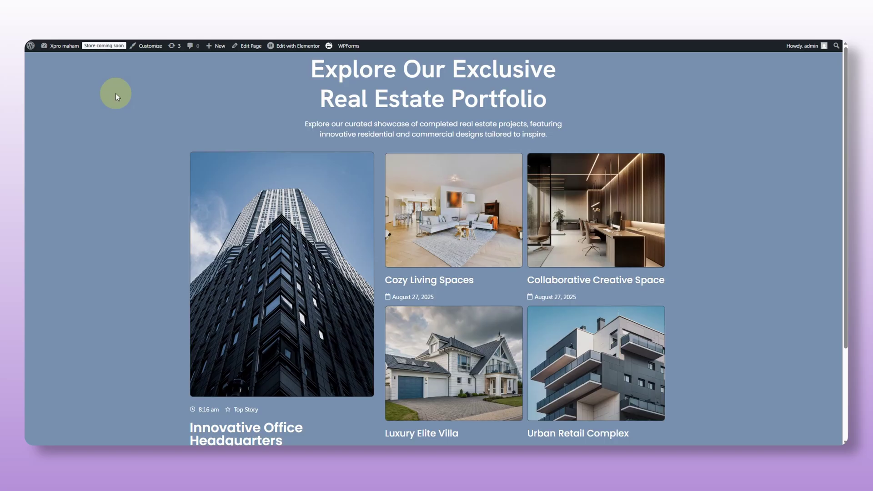
scroll(115, 93, down, 2)
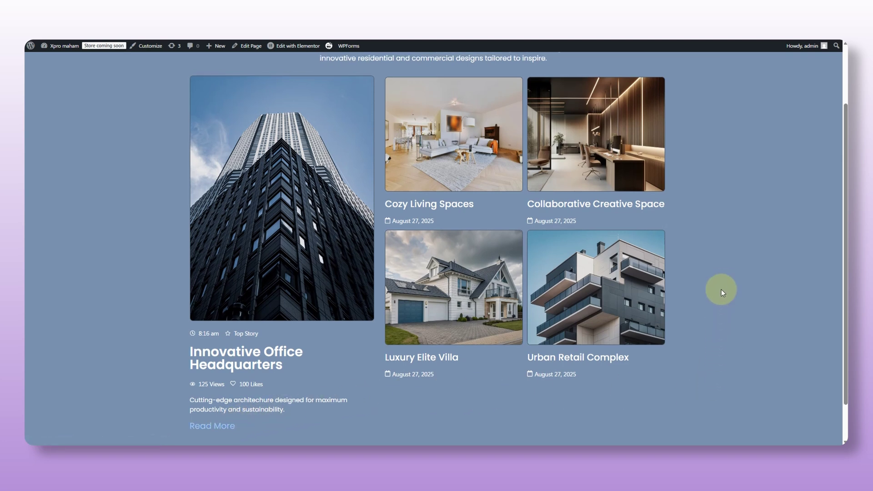
scroll(720, 273, up, 1)
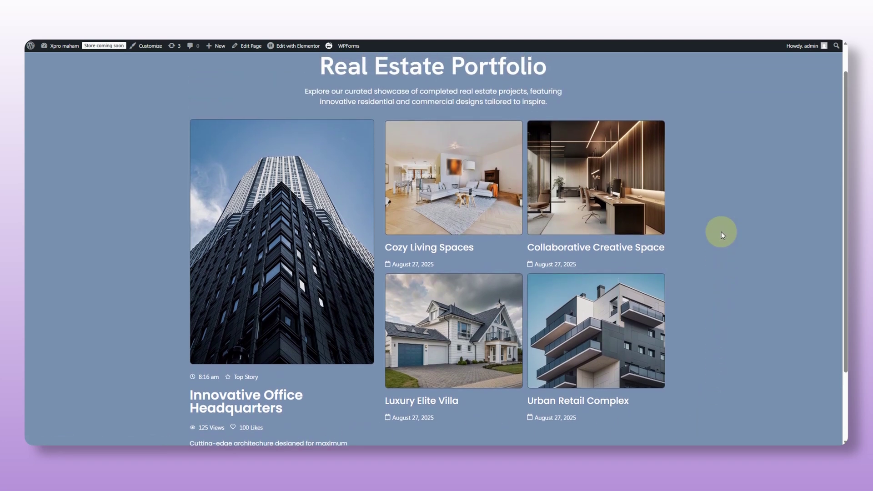
key(ctrl+minus)
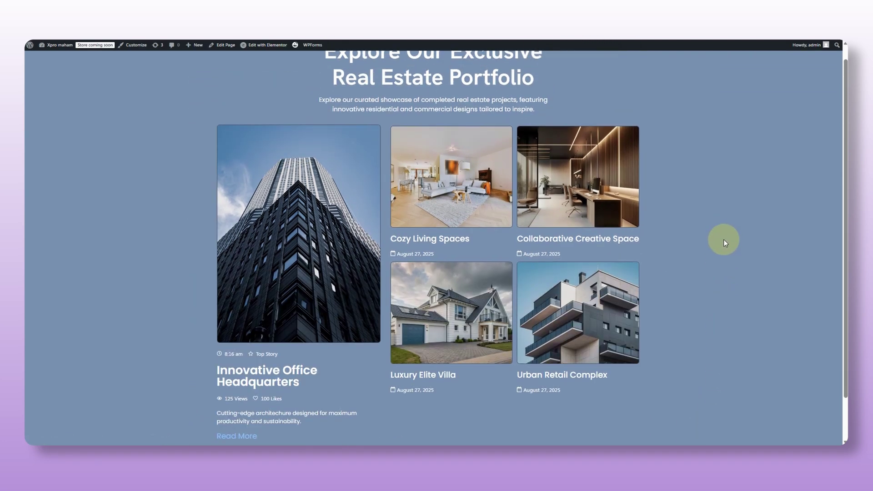
scroll(724, 239, up, 1)
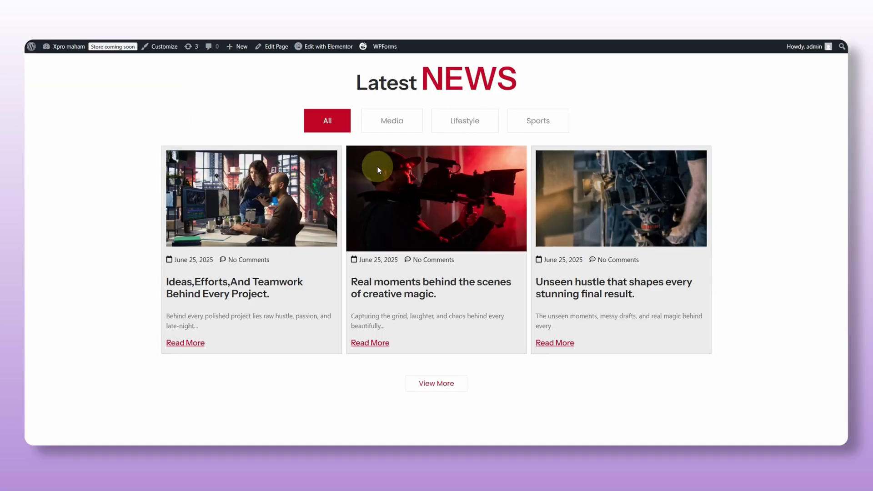
- Switch the Latest News grid through Media, Sports and Media, then install two plugins
click(383, 122)
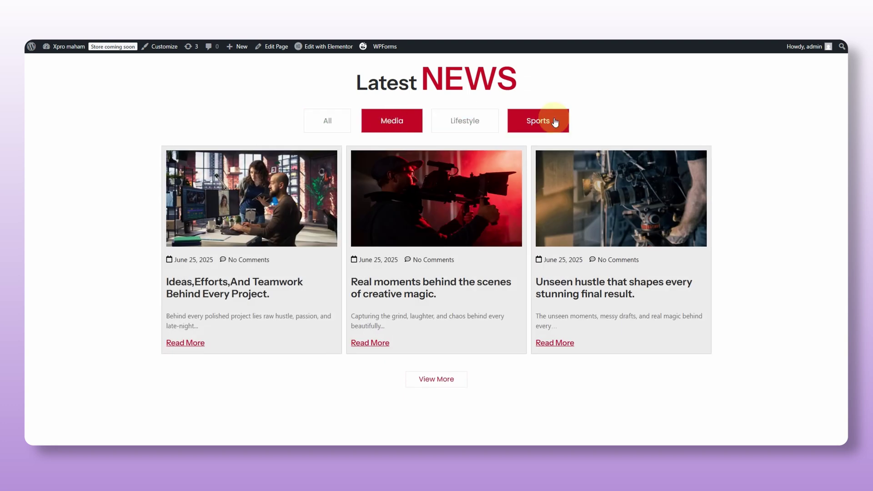
click(547, 120)
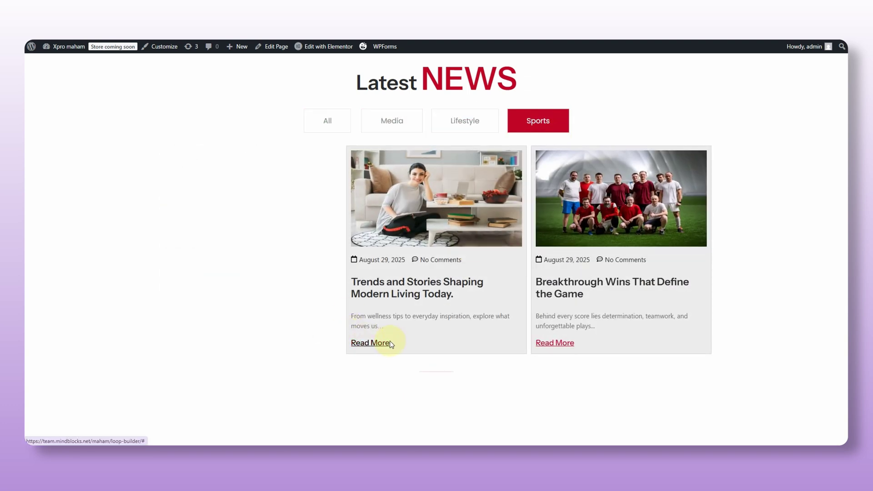
click(386, 121)
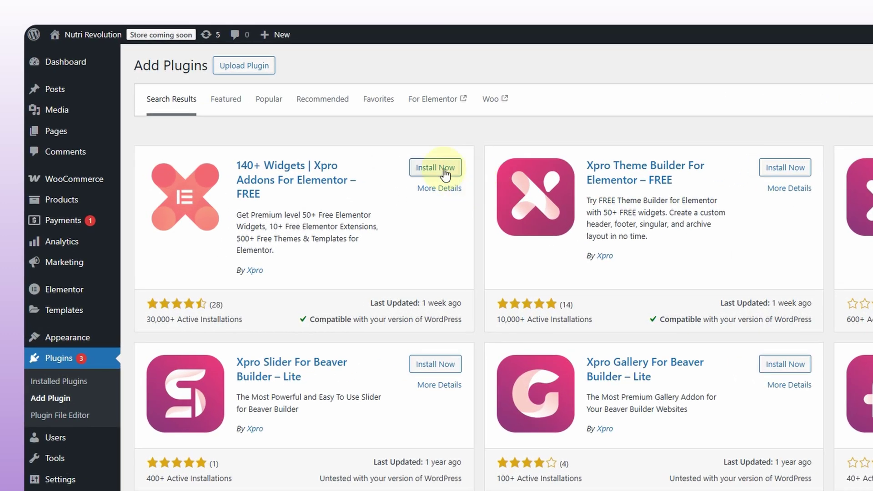
click(324, 142)
click(767, 172)
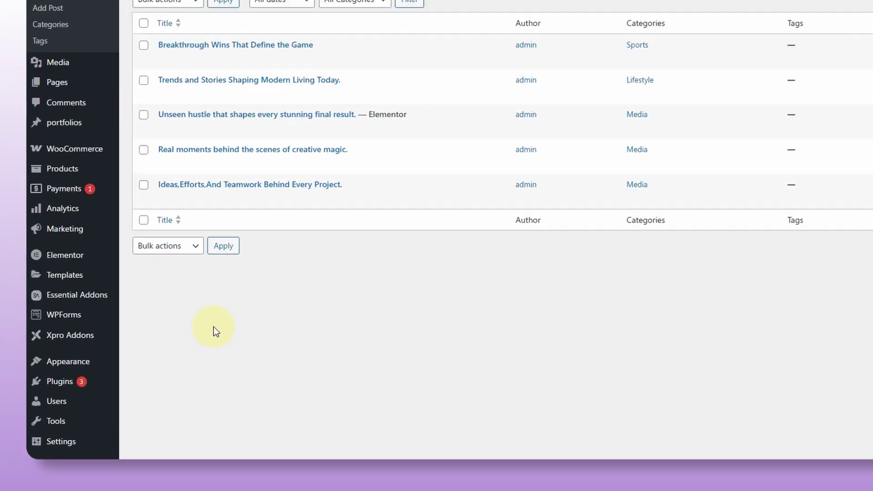
- Publish a new Xpro saved template named 'Latest News Loop Template' and edit it with Elementor
mouse_move(54, 355)
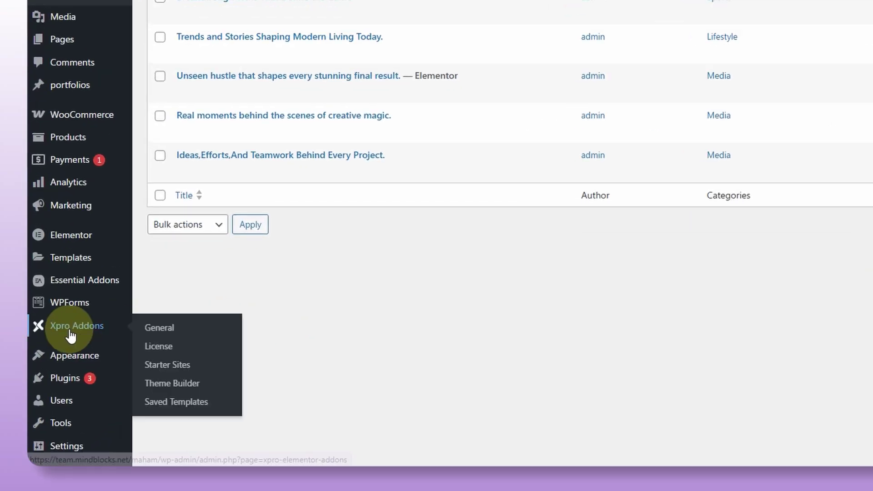
click(166, 406)
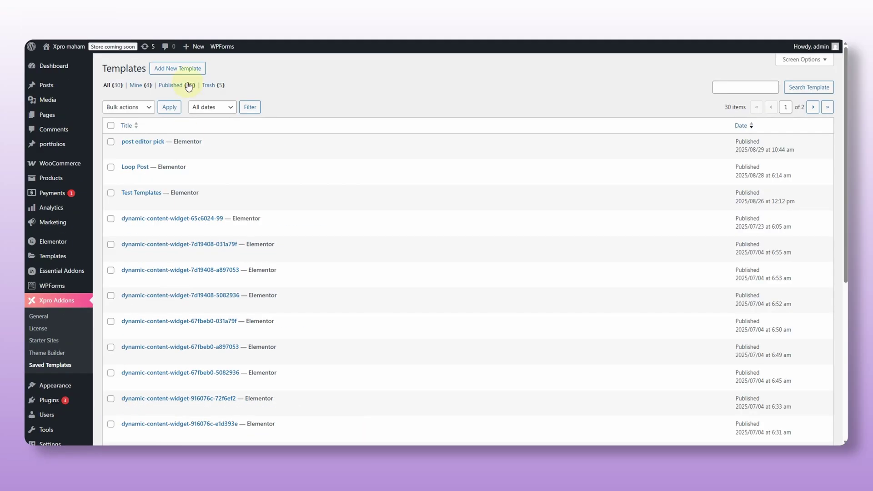
click(186, 64)
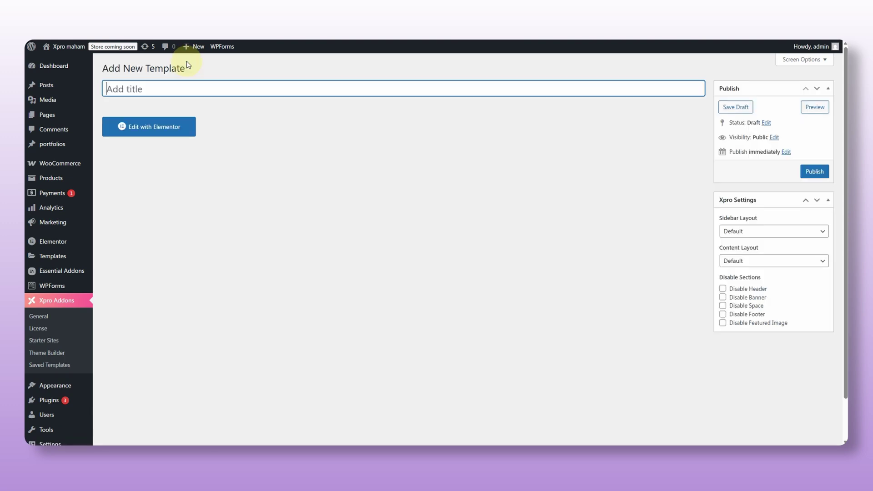
text(Latest News Loop Template)
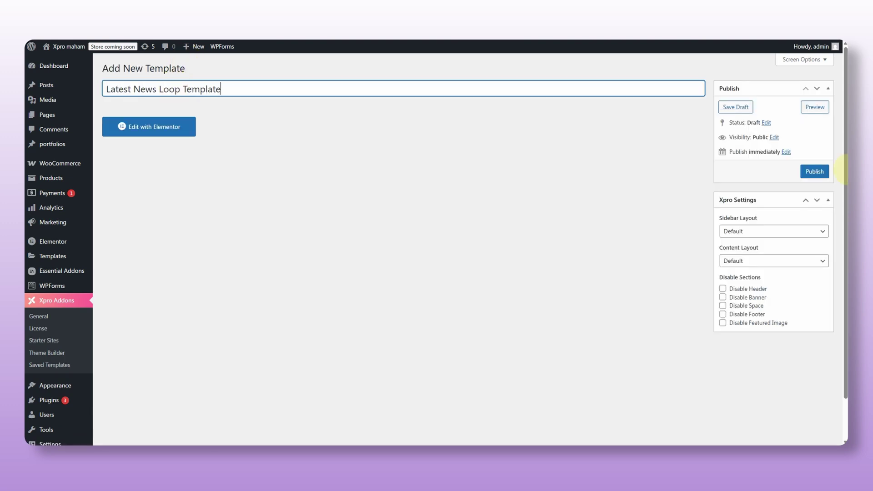
click(814, 172)
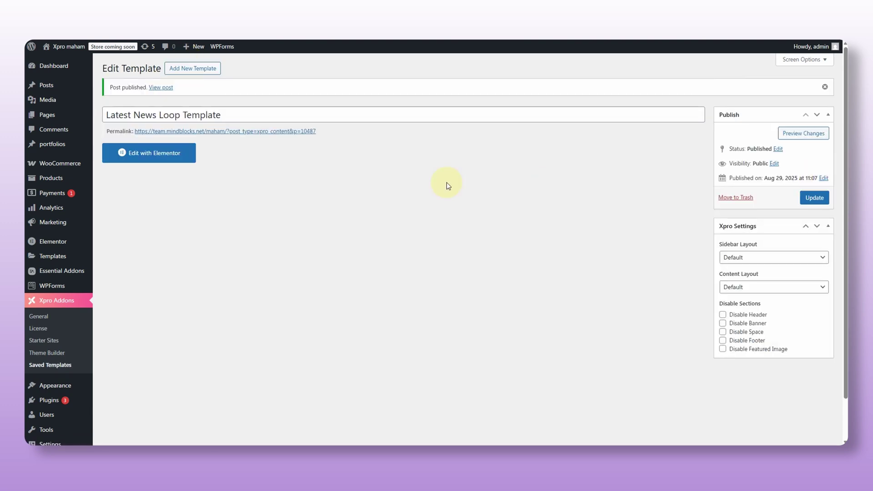
click(154, 154)
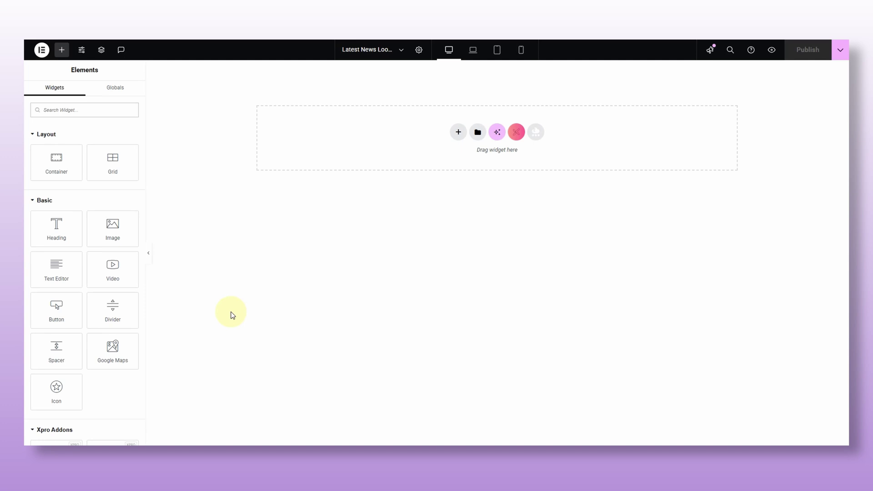
- Place the Featured Image widget at the top and the Post Title widget below it
click(82, 111)
text(Featured)
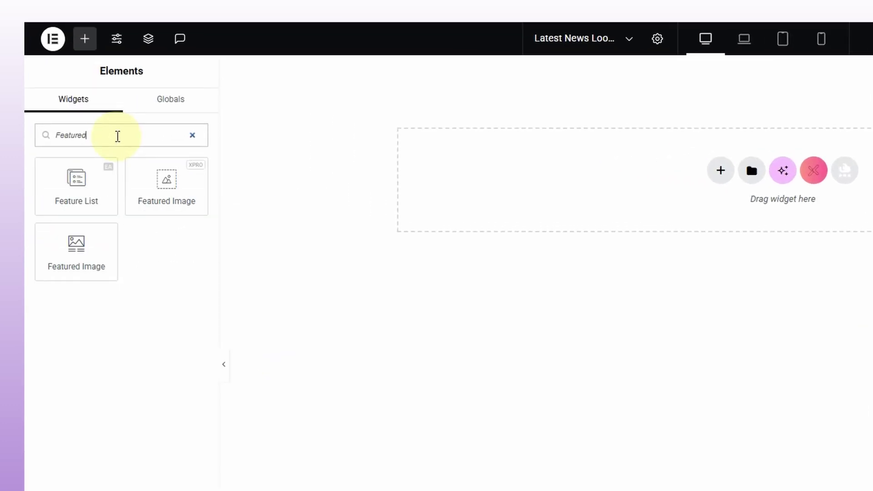
drag(156, 182, 580, 211)
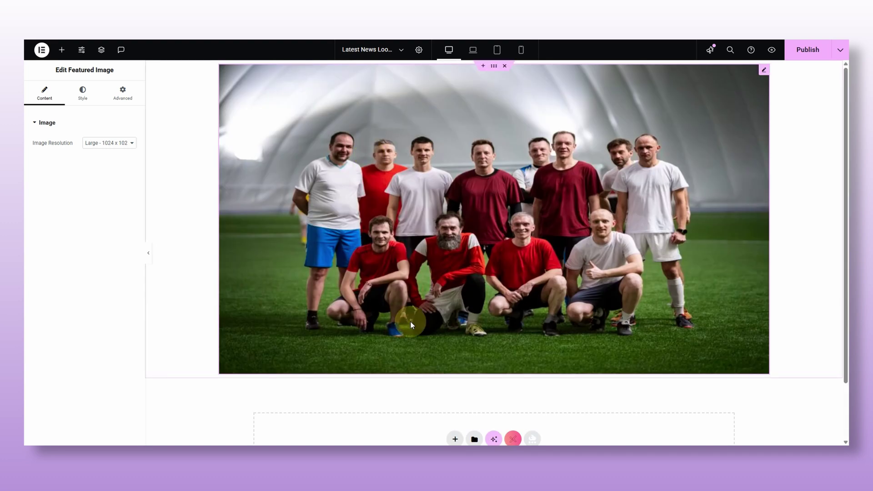
scroll(597, 322, down, 2)
click(62, 49)
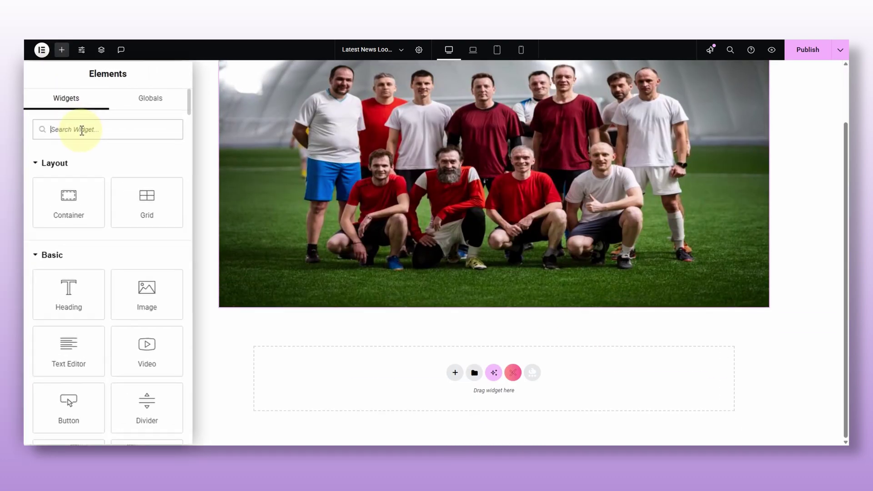
text(Post Title)
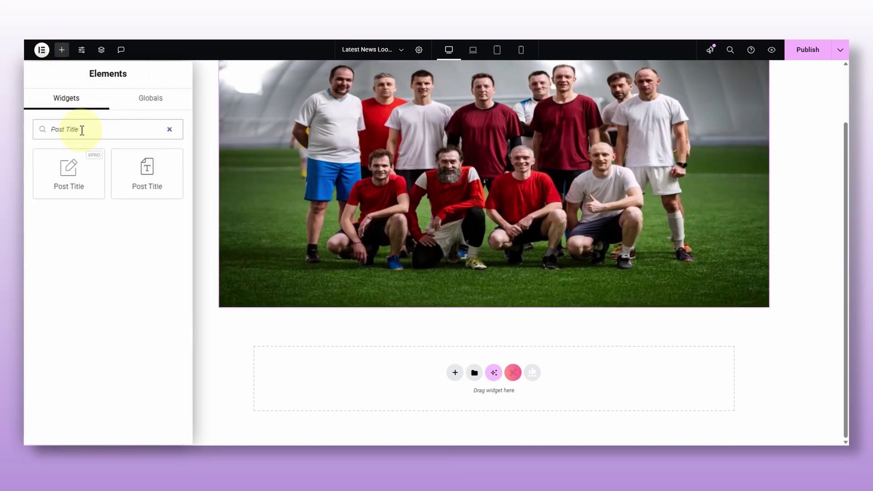
drag(68, 168, 273, 282)
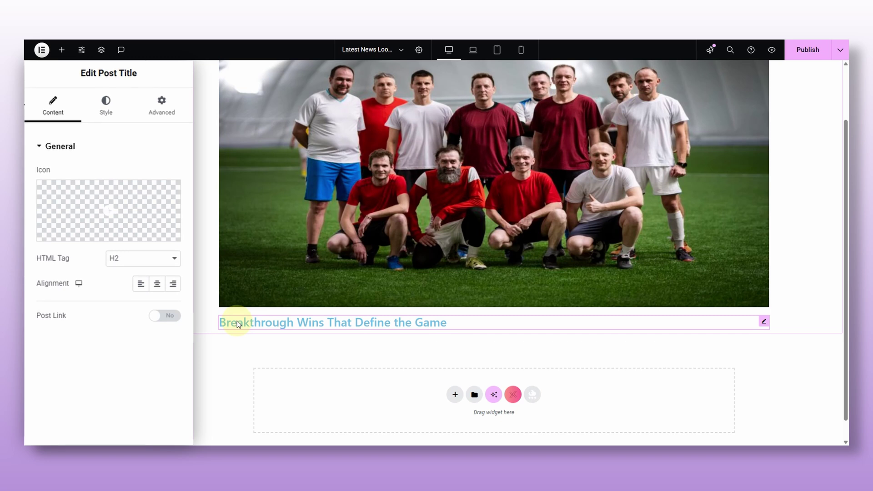
- Add the Post Content excerpt under the title and a Button widget below it
click(61, 50)
click(109, 128)
text(post content)
drag(69, 173, 274, 326)
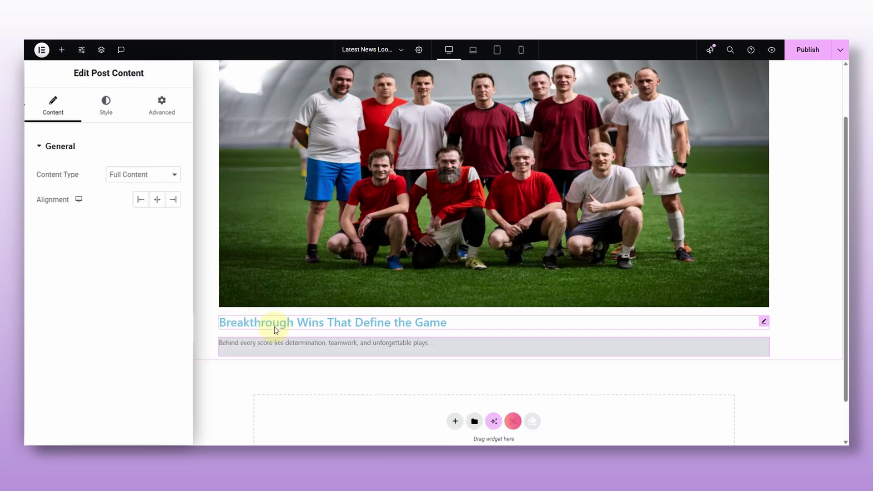
click(62, 50)
text(button)
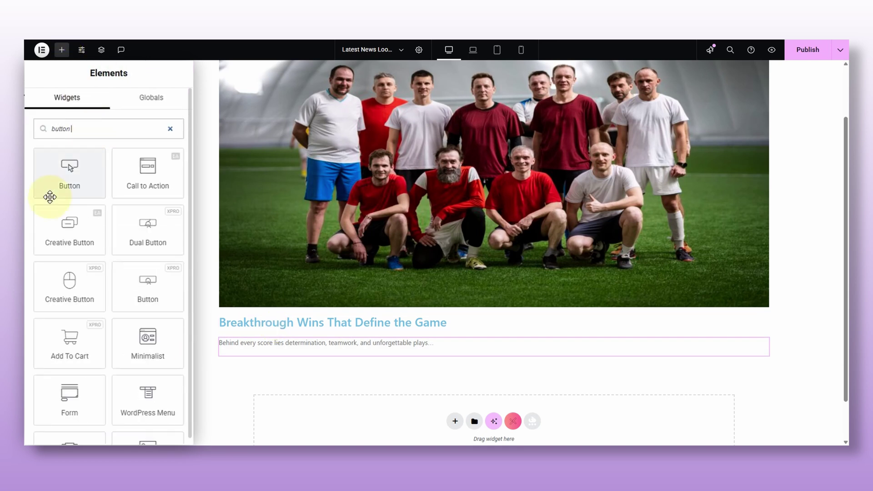
drag(49, 195, 332, 356)
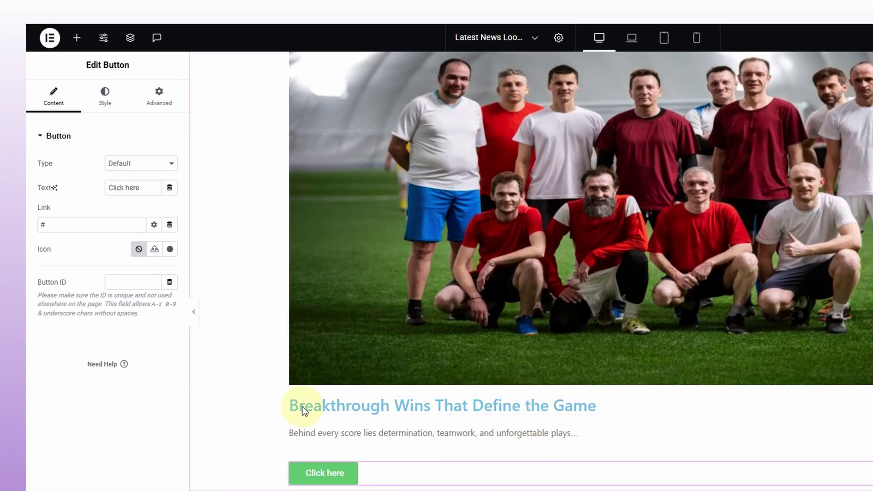
- Insert the XPRO Post Meta widget above the post title
click(76, 37)
text(post m)
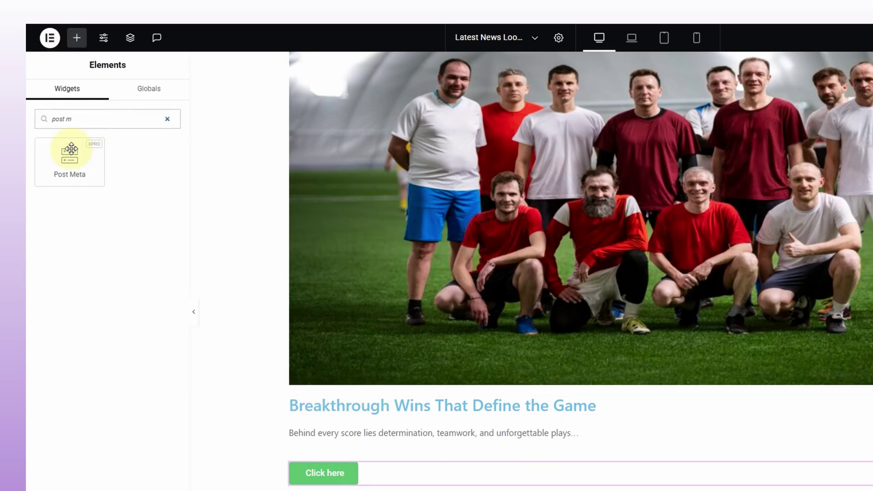
drag(68, 156, 364, 380)
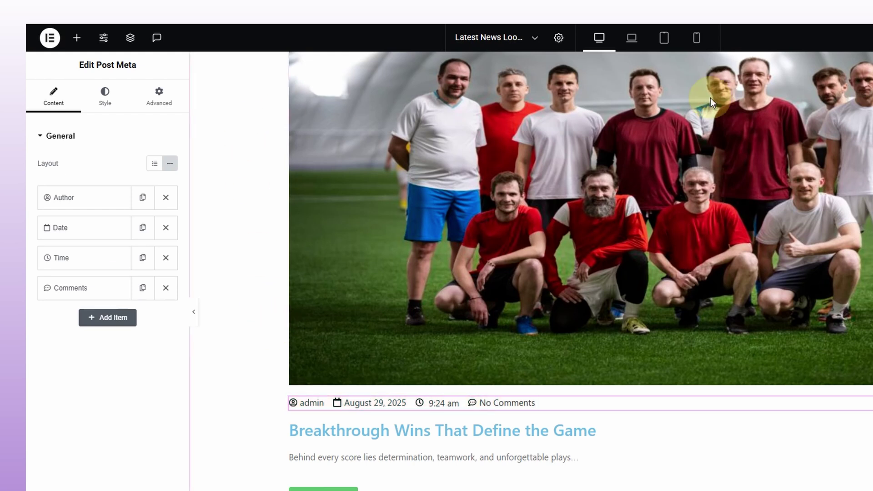
- Select the button, excerpt and title in turn, ending on the post meta row
click(406, 477)
click(420, 457)
click(434, 430)
click(645, 405)
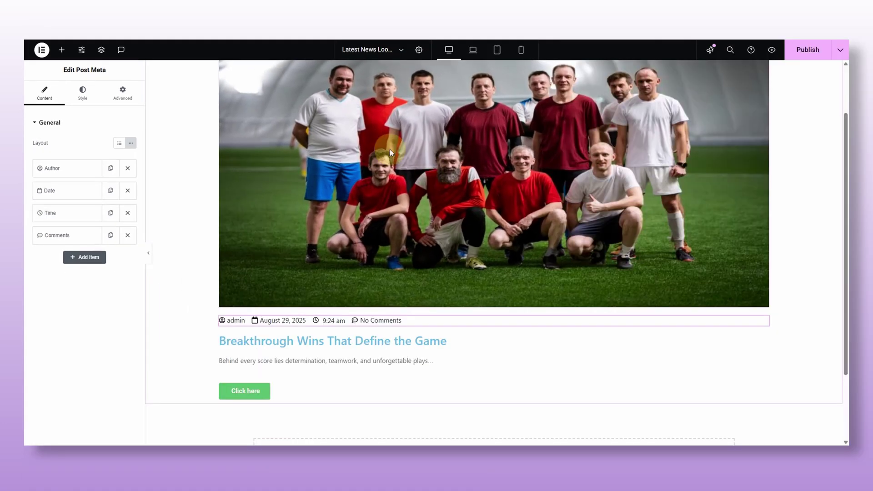
- Set the featured image to Full resolution with a Shrink hover animation
click(559, 171)
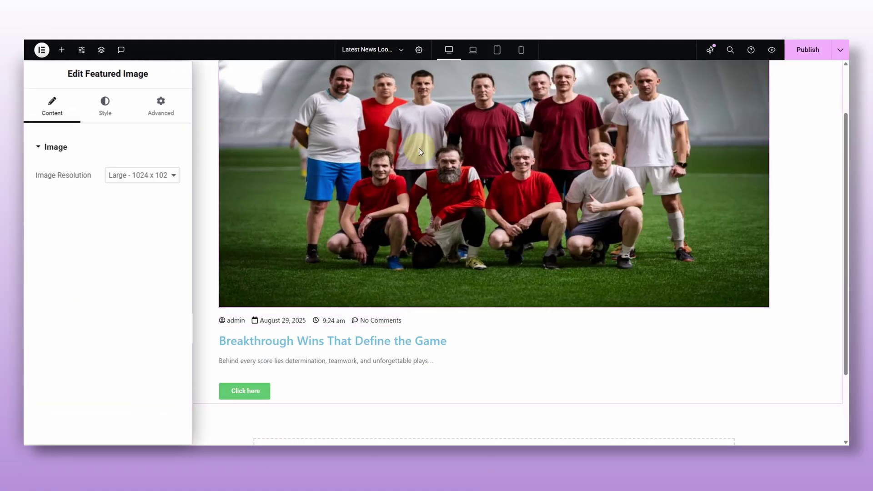
click(147, 211)
click(122, 320)
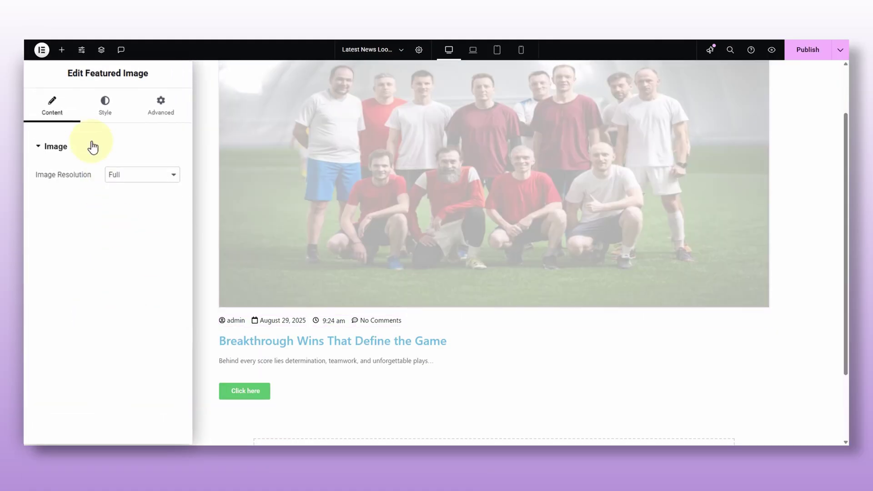
click(99, 109)
click(144, 324)
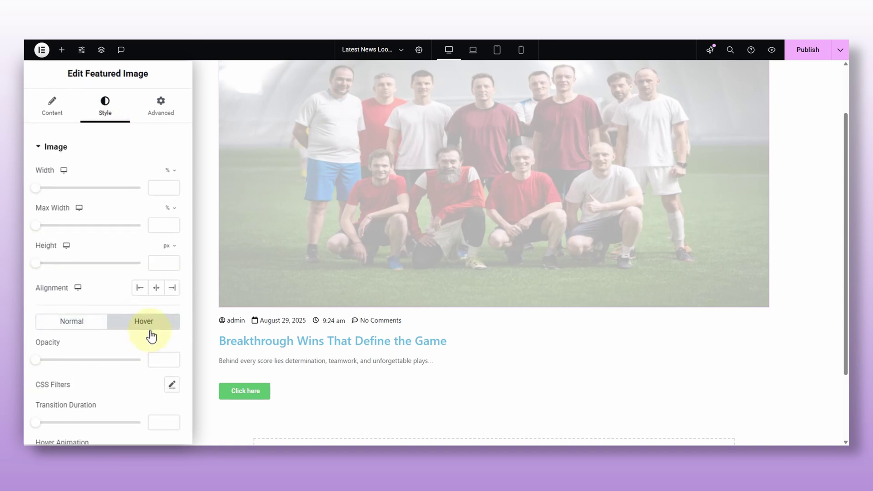
scroll(156, 318, down, 2)
scroll(157, 291, down, 1)
click(156, 380)
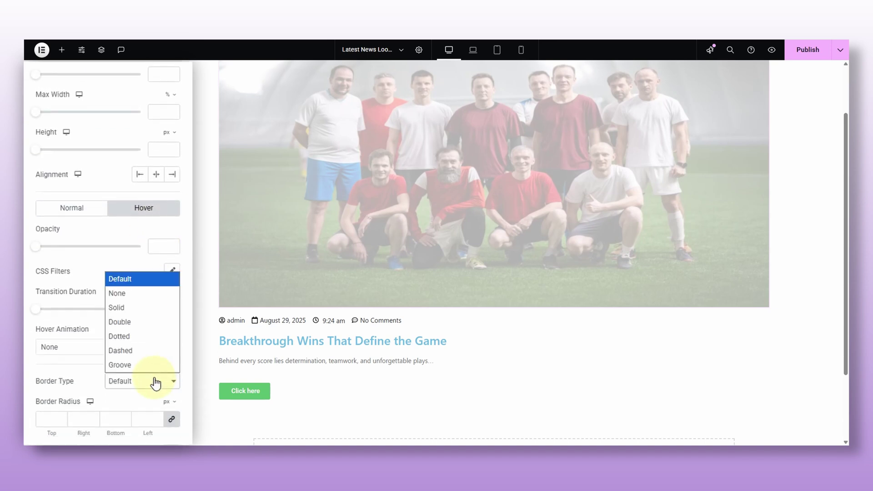
click(83, 334)
click(120, 346)
click(69, 242)
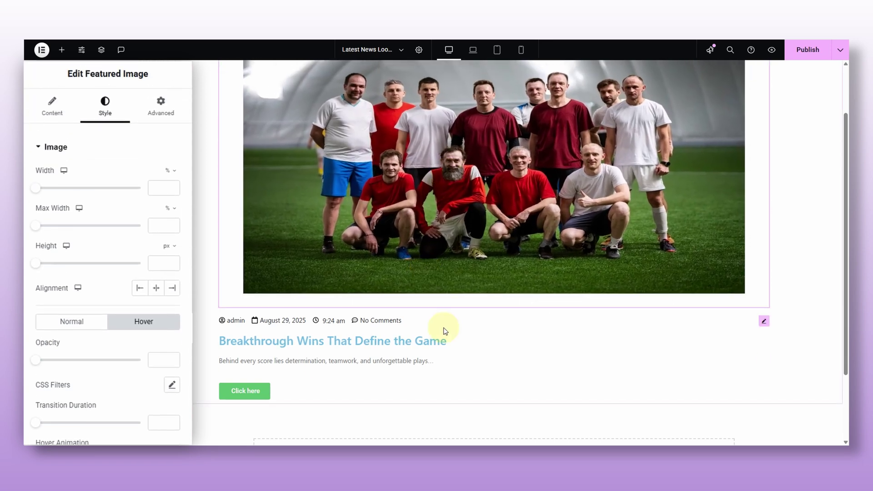
- Give the post title Instrument Sans typography, size 24, weight 600
click(460, 341)
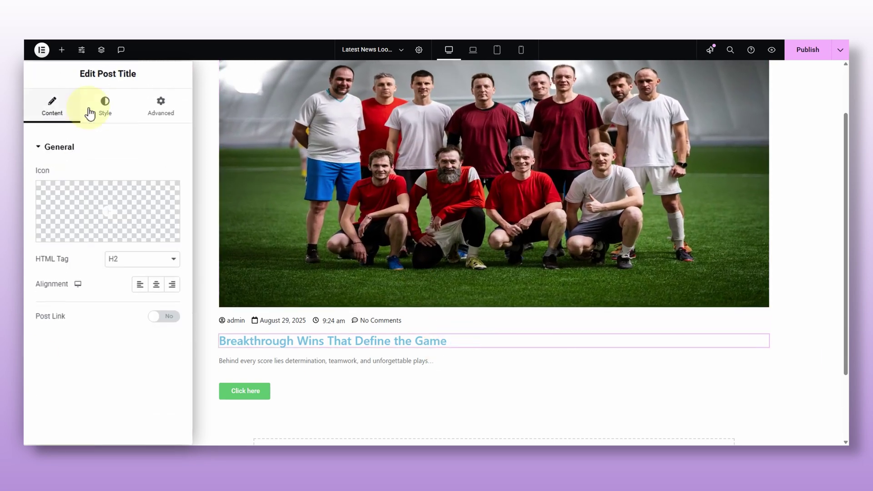
click(105, 104)
click(170, 175)
click(139, 228)
text(instr)
click(136, 227)
click(145, 222)
click(146, 195)
text(24)
click(142, 223)
click(137, 304)
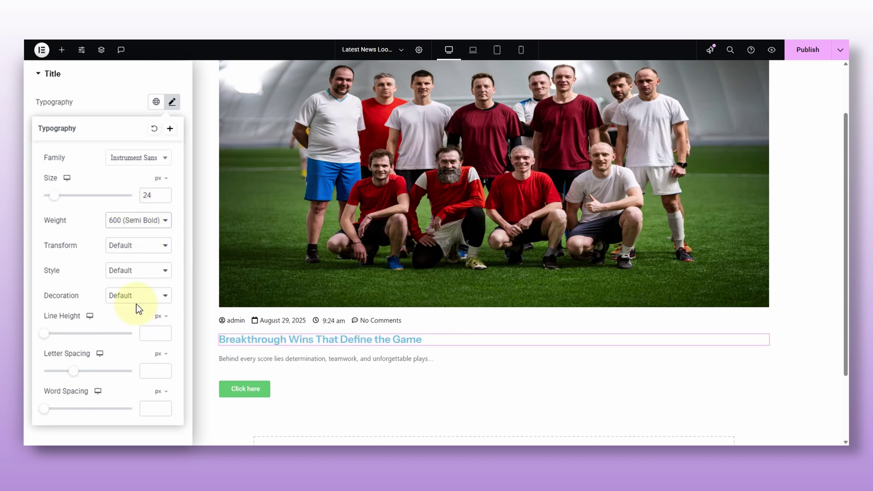
- Colour the post title dark grey #1B1B1B
click(172, 101)
click(172, 127)
drag(172, 265, 95, 260)
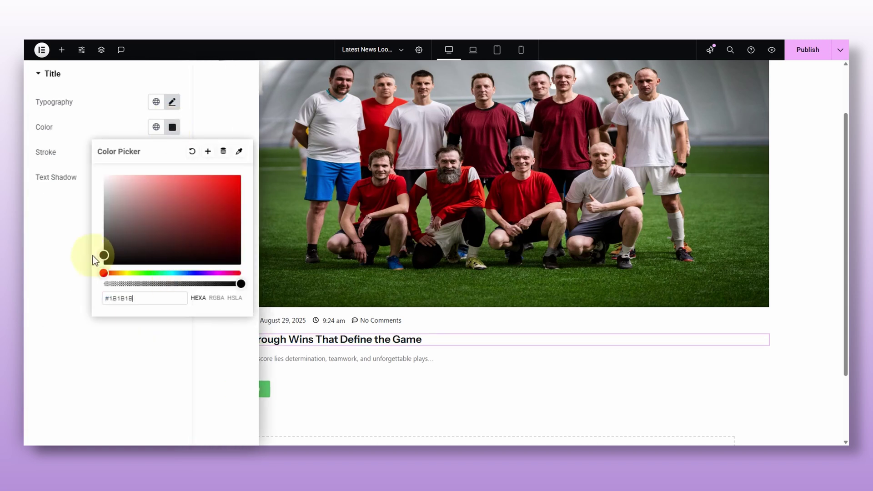
click(112, 421)
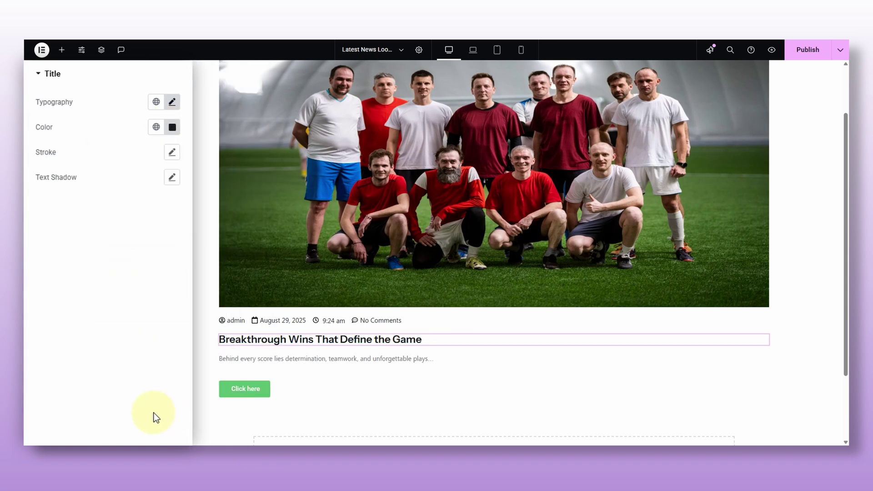
click(307, 360)
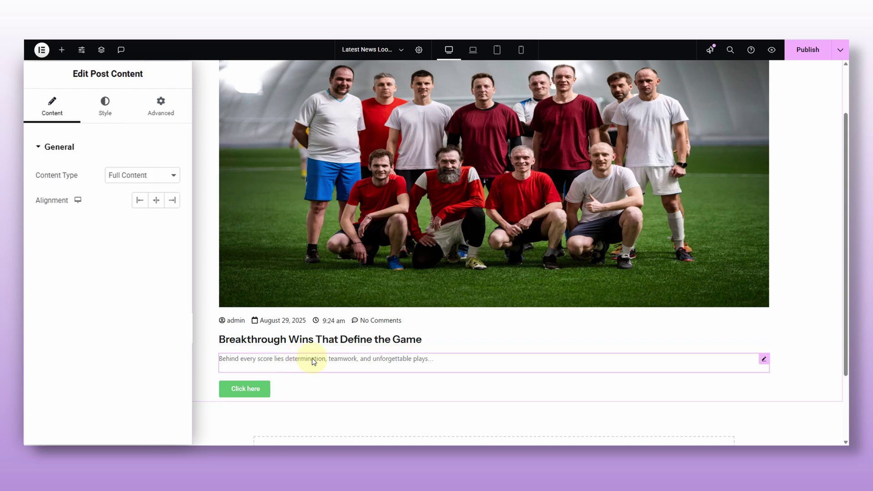
- Relabel the Click here button to 'Read More' and paste in its link
click(94, 113)
click(163, 111)
click(308, 395)
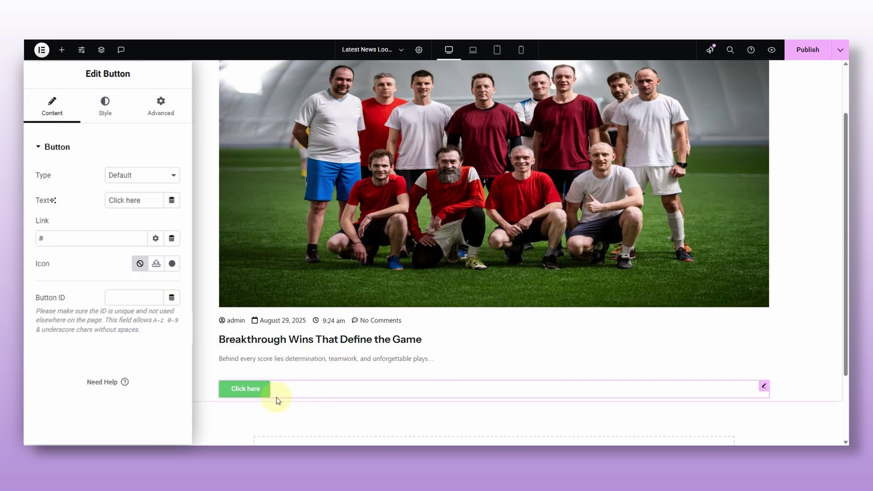
triple_click(118, 200)
text(Read more here)
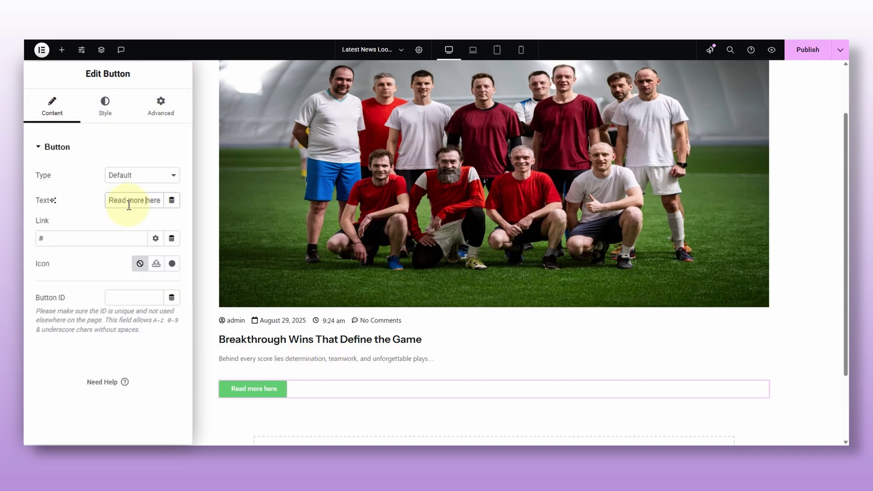
key(shift+End)
key(BackSpace)
double_click(132, 200)
text(More)
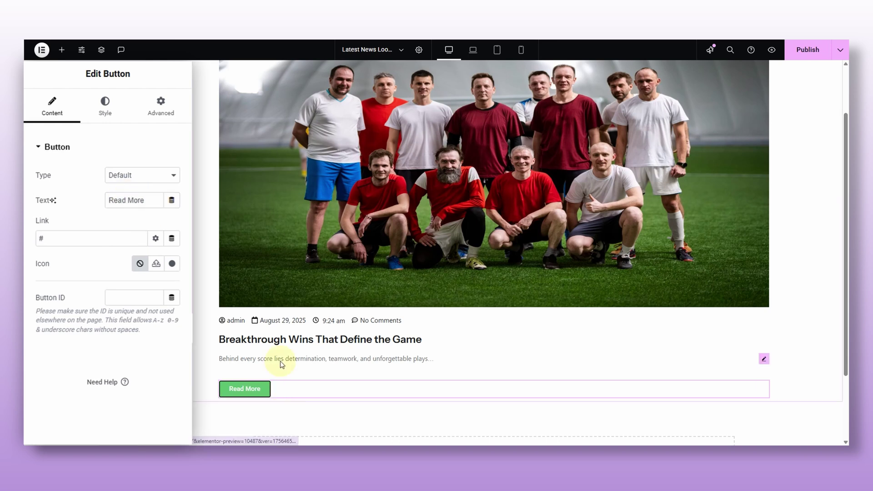
click(72, 238)
text(https://www.bbc.com/sport)
- Set the button typography to Instrument Sans 18 with underline decoration
click(107, 116)
scroll(104, 125, down, 1)
click(171, 145)
click(152, 189)
text(inst)
click(135, 249)
click(148, 226)
text(1)
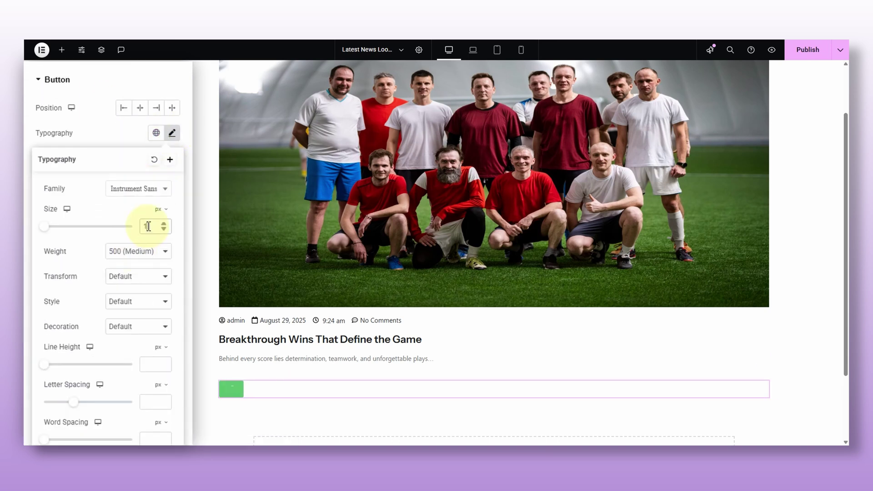
text(8)
click(136, 326)
click(132, 357)
scroll(241, 360, down, 1)
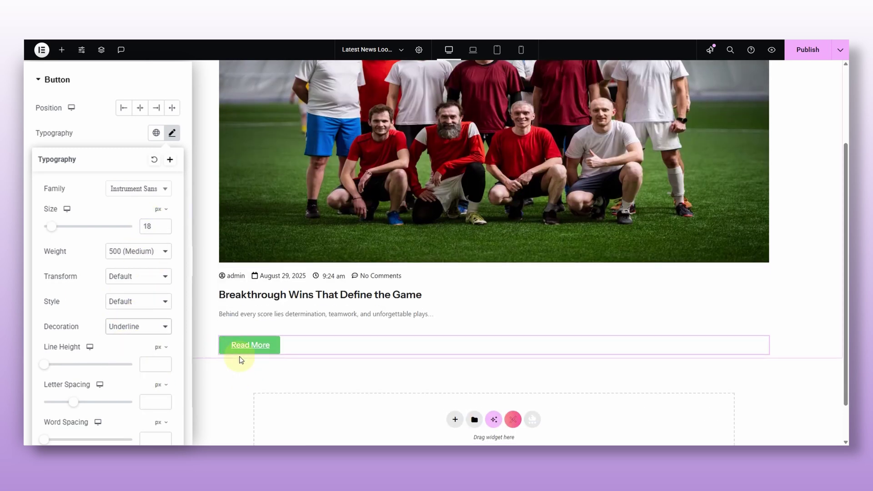
click(188, 246)
- Make the button text red, clear its green background and remove its padding
click(172, 207)
click(239, 265)
click(172, 208)
click(172, 258)
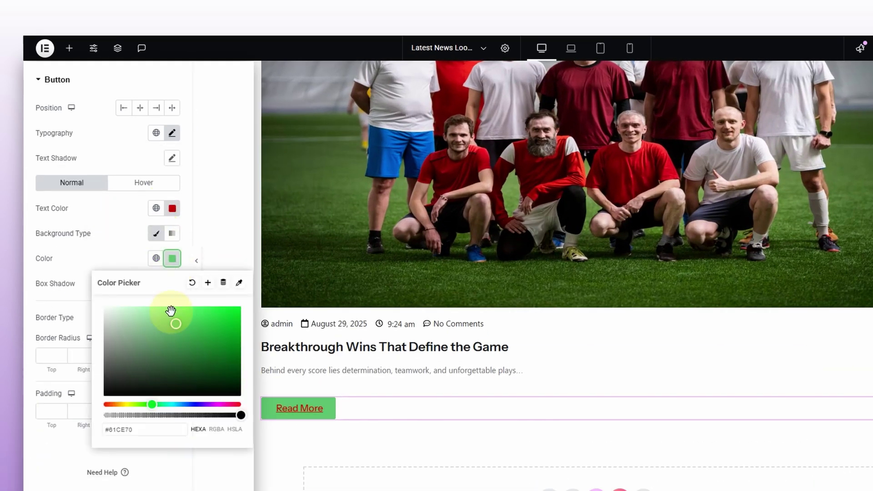
drag(170, 325, 123, 337)
click(109, 241)
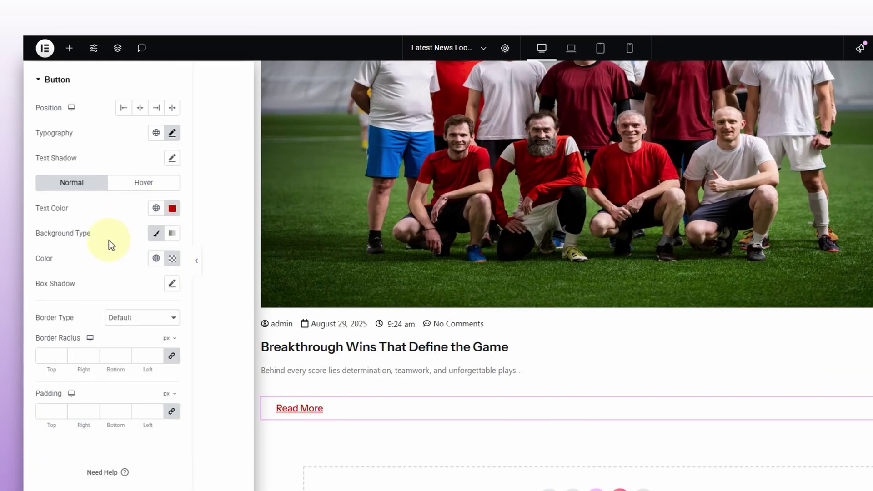
click(171, 411)
click(144, 182)
click(172, 208)
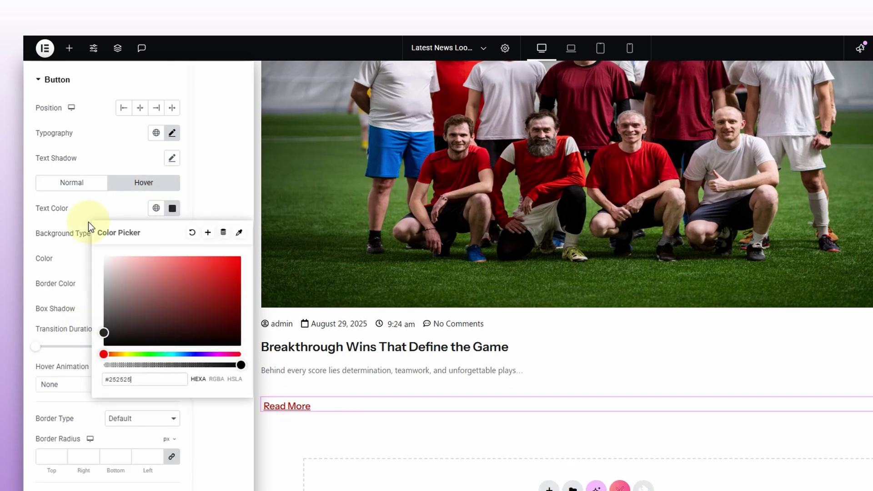
click(88, 208)
- Give the Read More button a negative top margin of -11 px
click(292, 341)
click(160, 106)
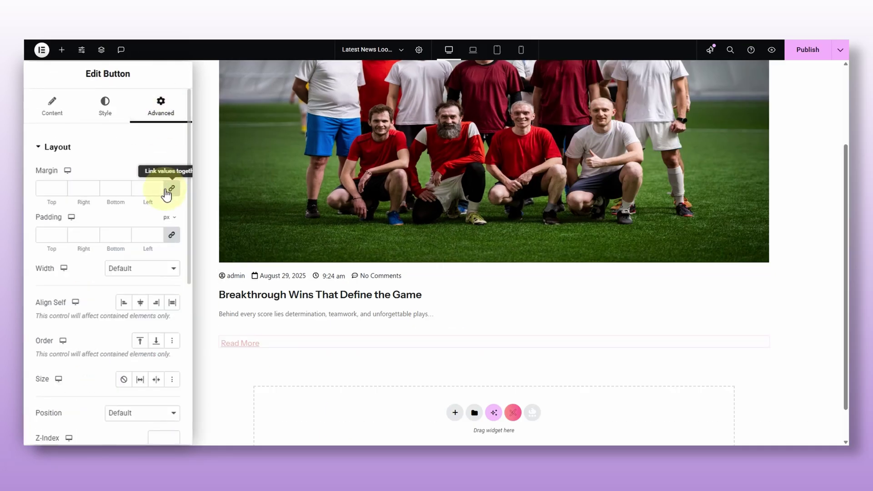
click(169, 191)
click(62, 191)
click(62, 191)
click(62, 191)
click(61, 191)
click(61, 191)
click(62, 191)
click(62, 191)
click(62, 191)
click(62, 191)
click(62, 191)
click(62, 191)
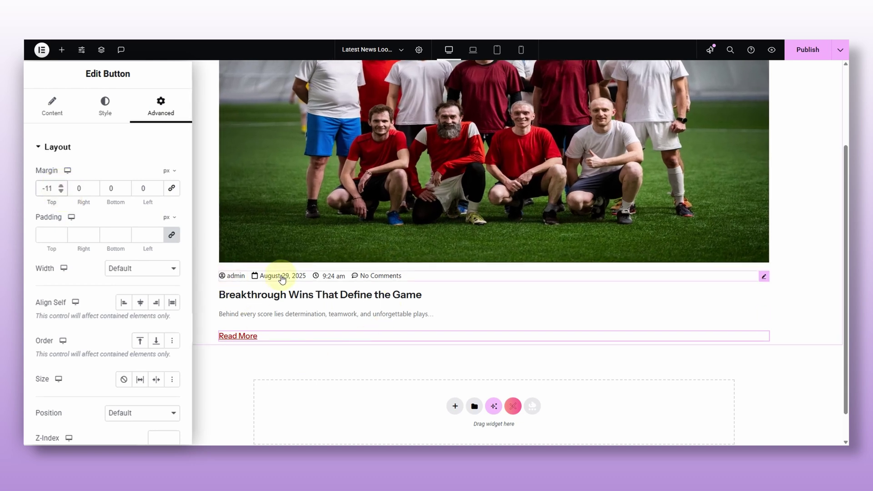
- Delete the Author and Time entries from the Post Meta widget
click(422, 277)
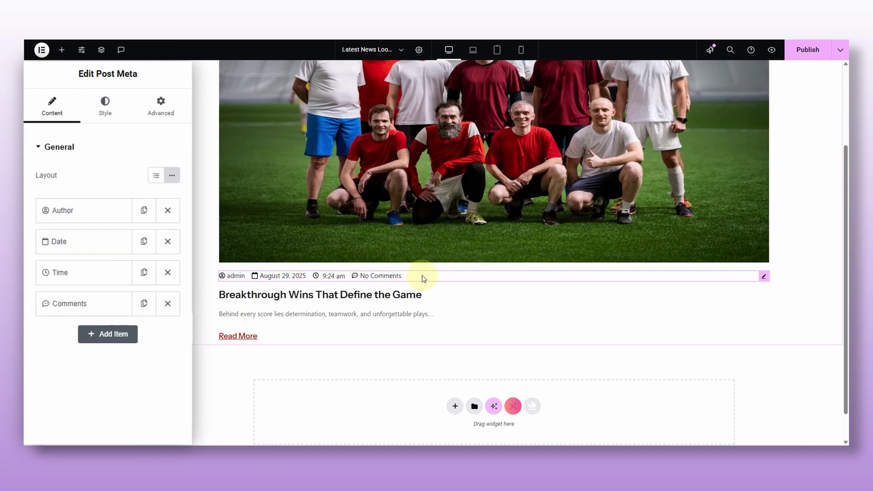
click(169, 211)
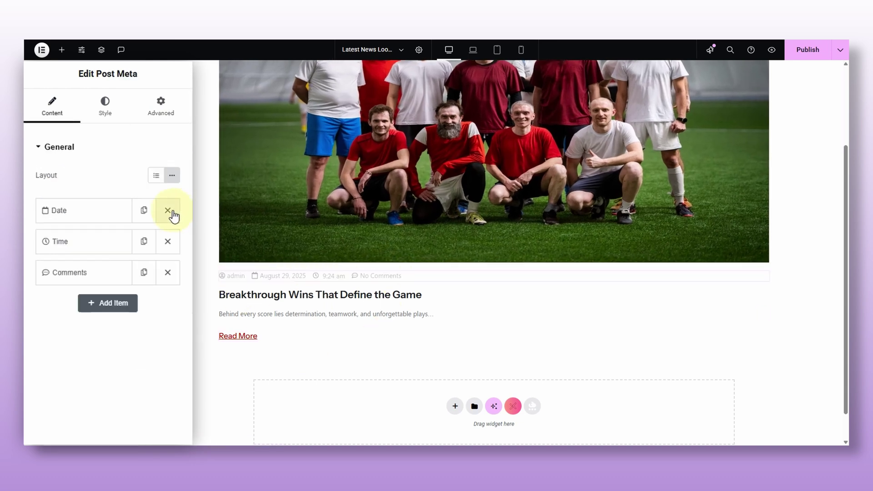
click(169, 242)
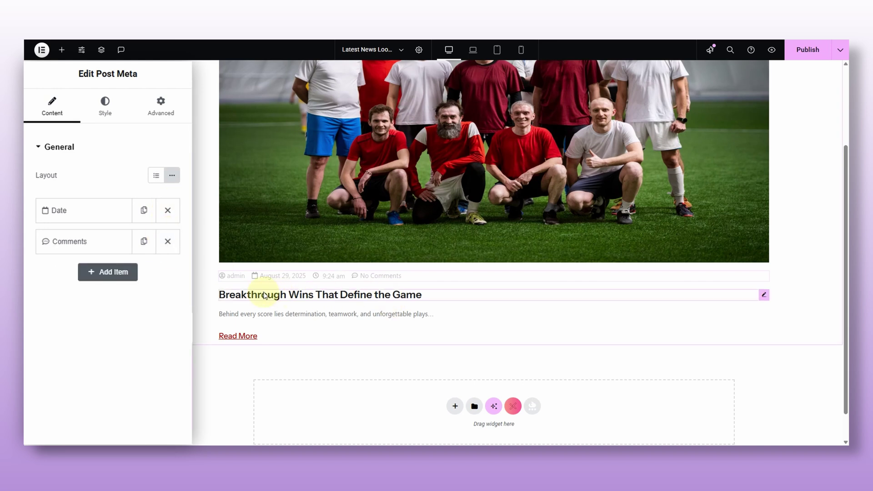
scroll(435, 318, up, 3)
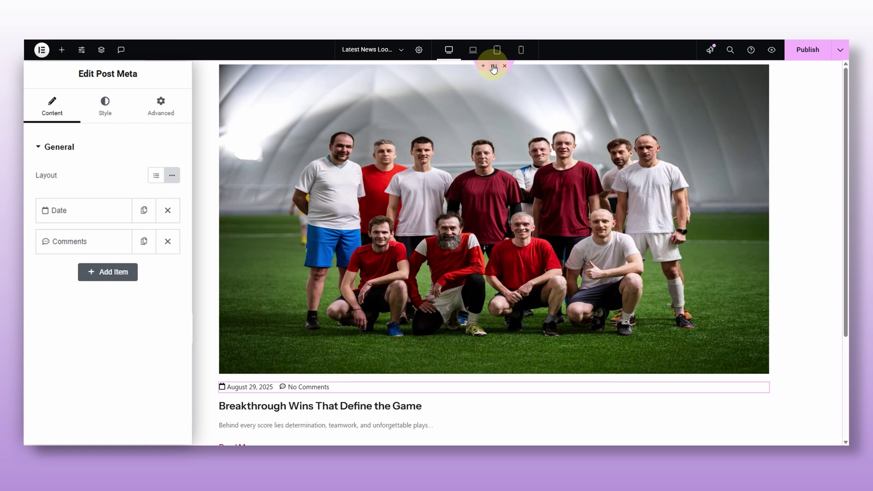
- Give the post card container a classic background colour #D5D5D57A
click(493, 67)
click(104, 106)
click(124, 200)
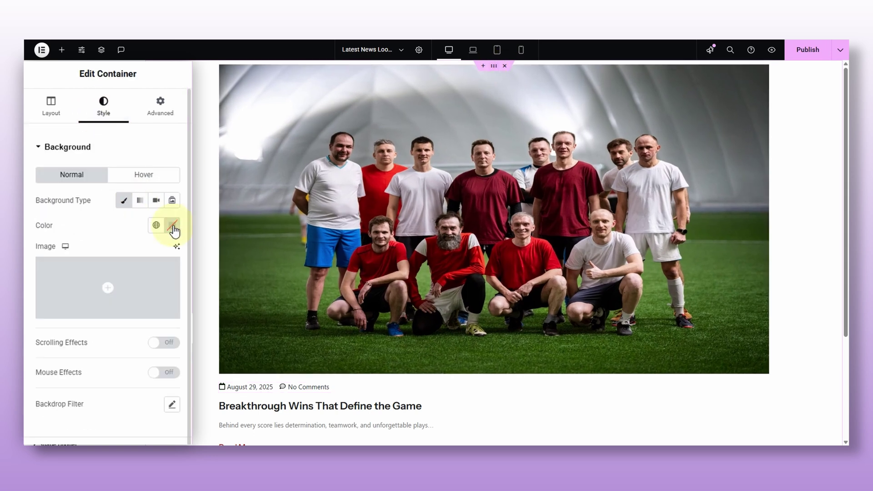
click(173, 225)
drag(146, 345, 104, 282)
drag(189, 383, 183, 383)
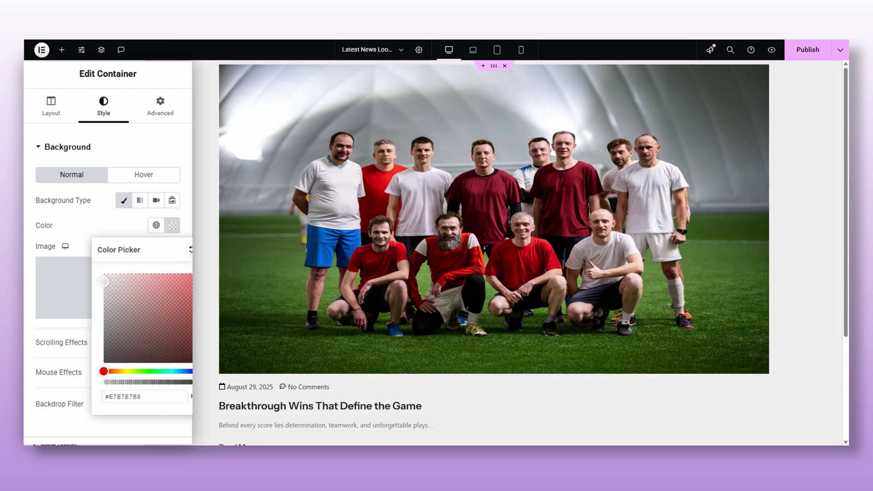
triple_click(162, 397)
text(#D5D5D57A)
scroll(462, 397, down, 1)
scroll(109, 281, down, 1)
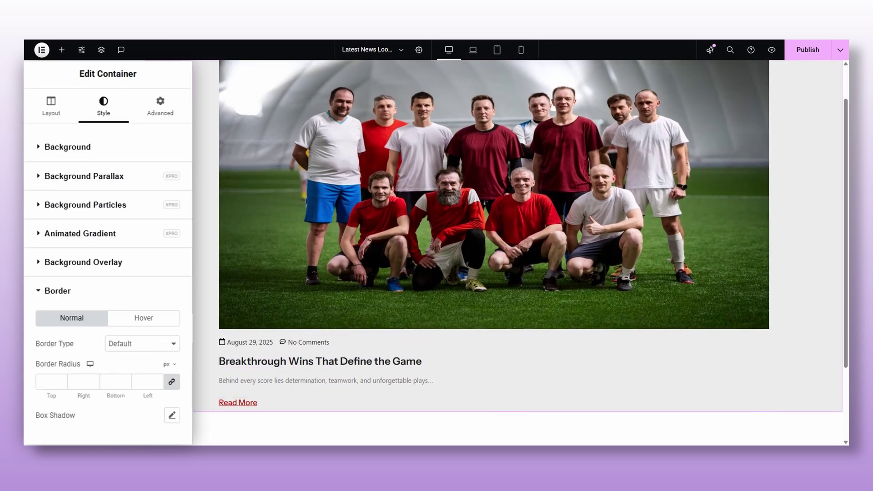
- Add a solid 1 px container border in colour #6666662B
click(142, 343)
click(143, 381)
text(1)
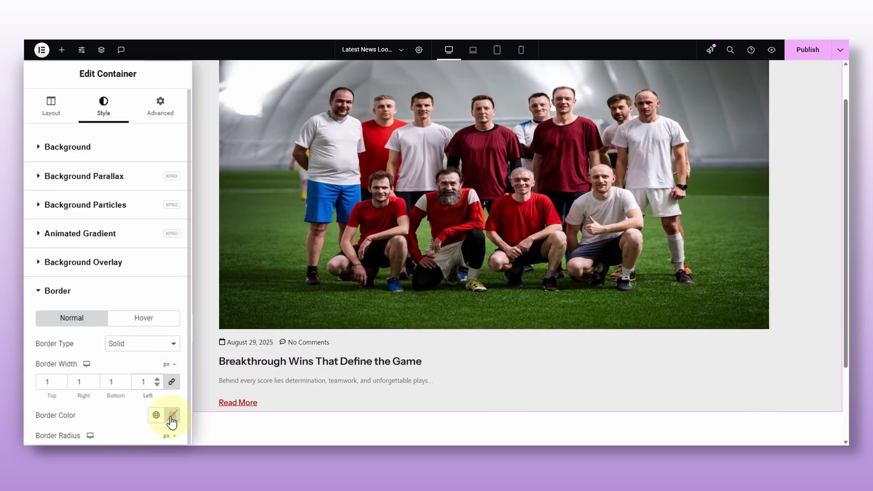
click(162, 416)
triple_click(118, 384)
text(#6666662B)
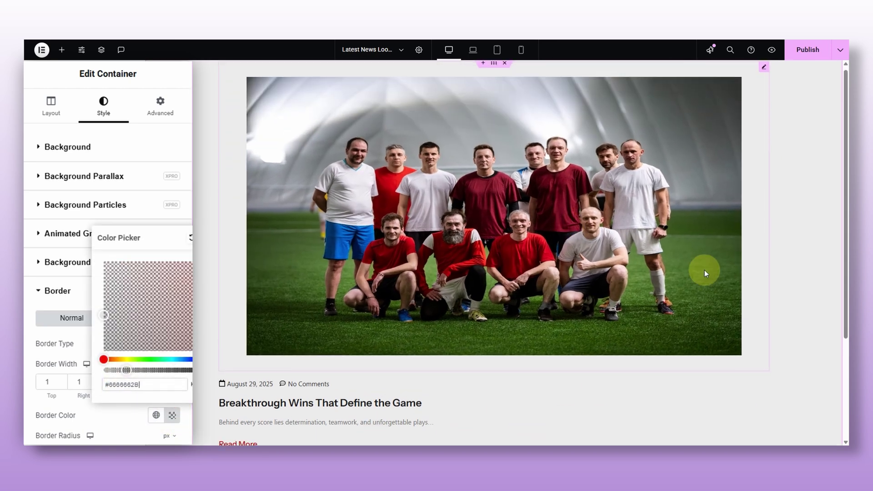
scroll(306, 383, down, 1)
click(808, 49)
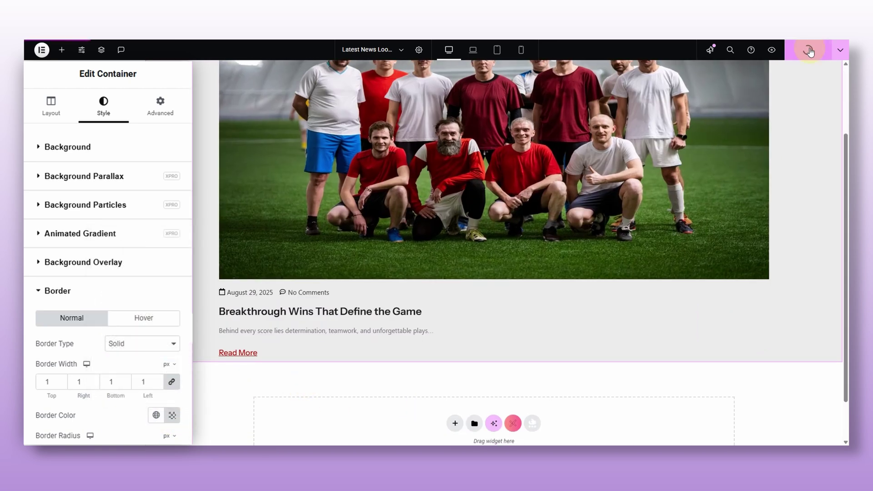
- Publish the template, then add a Loop Builder below Latest NEWS using Latest News Loop Template
click(809, 48)
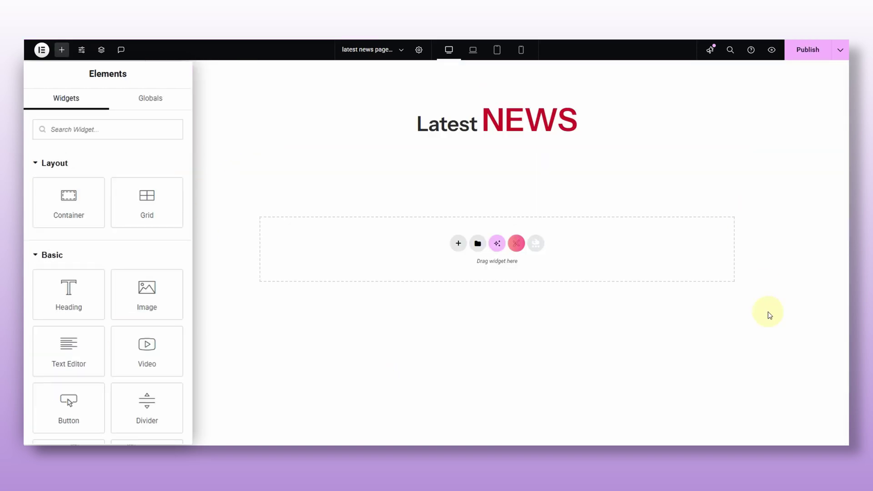
click(117, 133)
text(loop)
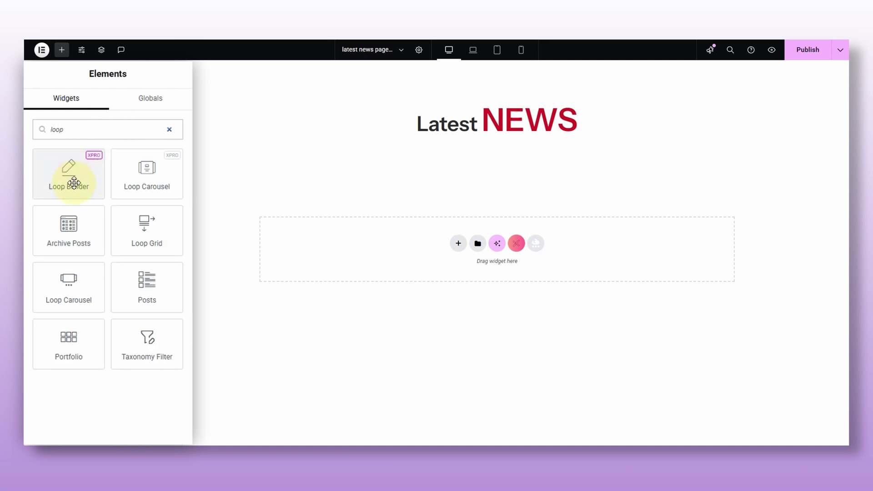
drag(68, 177, 359, 230)
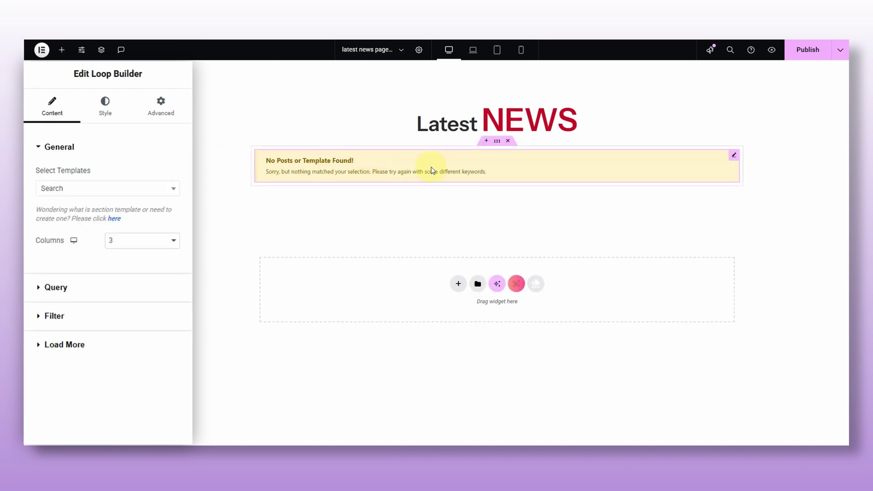
click(85, 189)
text(latest)
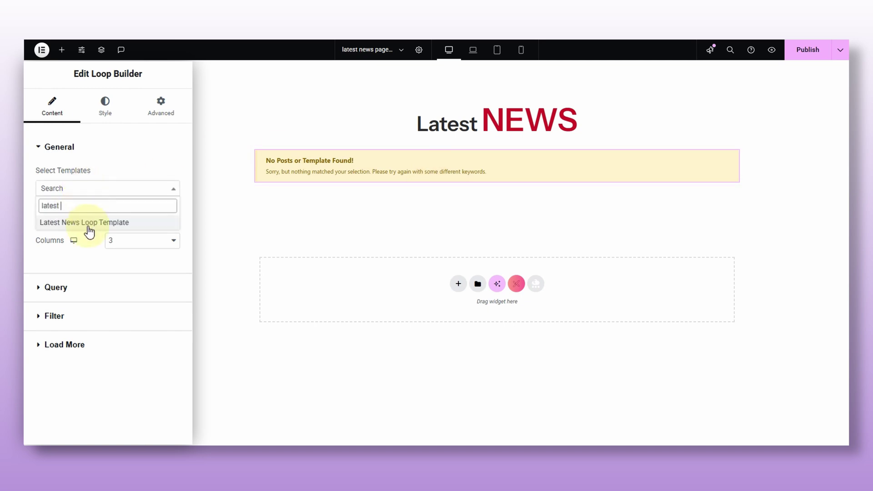
click(89, 223)
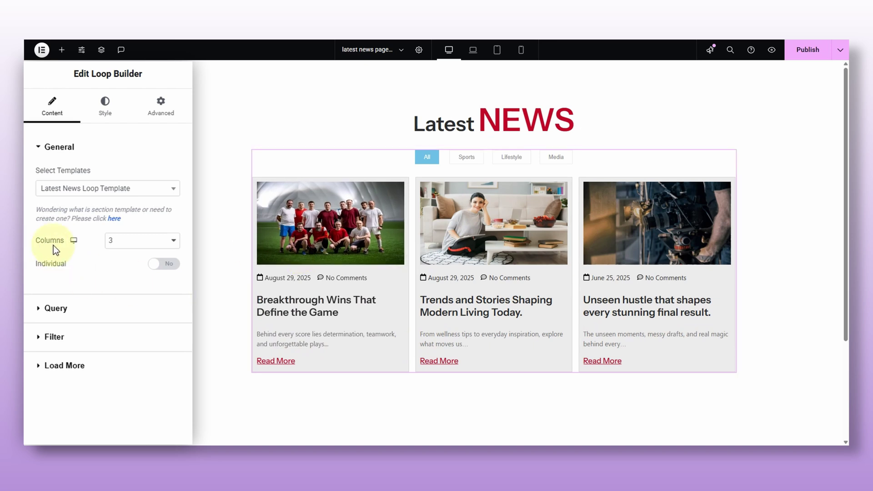
click(140, 245)
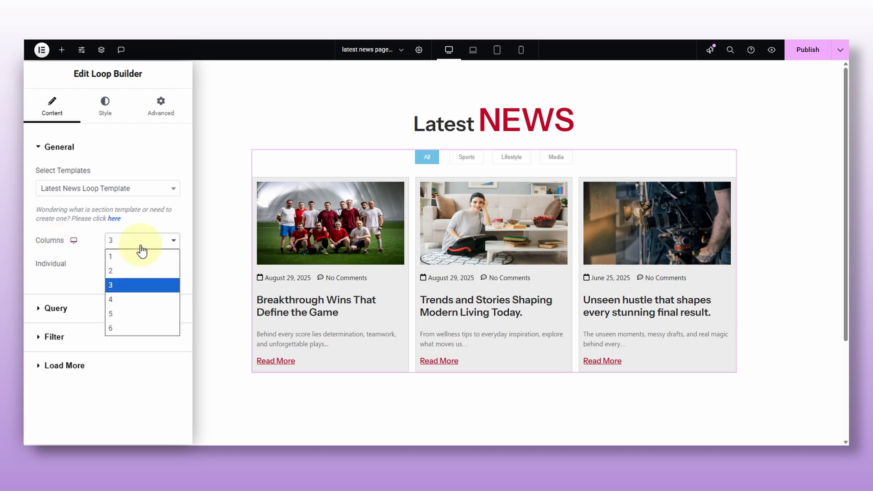
click(112, 271)
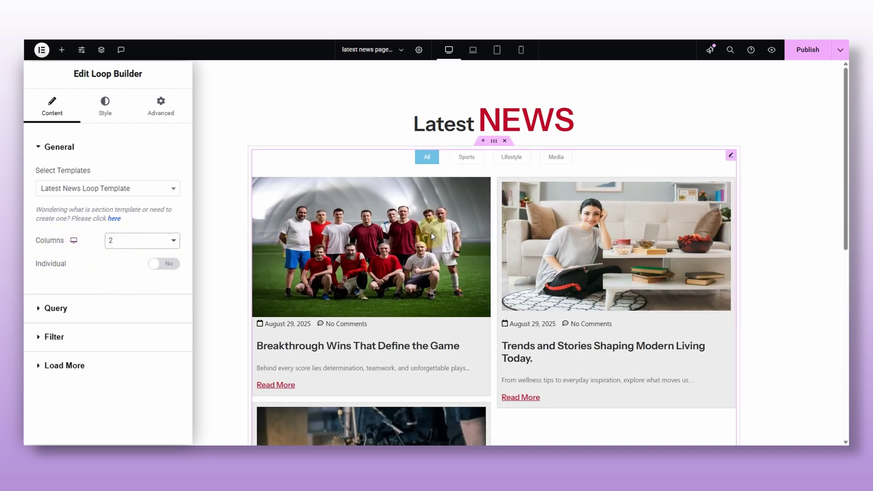
scroll(453, 365, down, 2)
scroll(454, 365, up, 2)
click(141, 240)
click(139, 282)
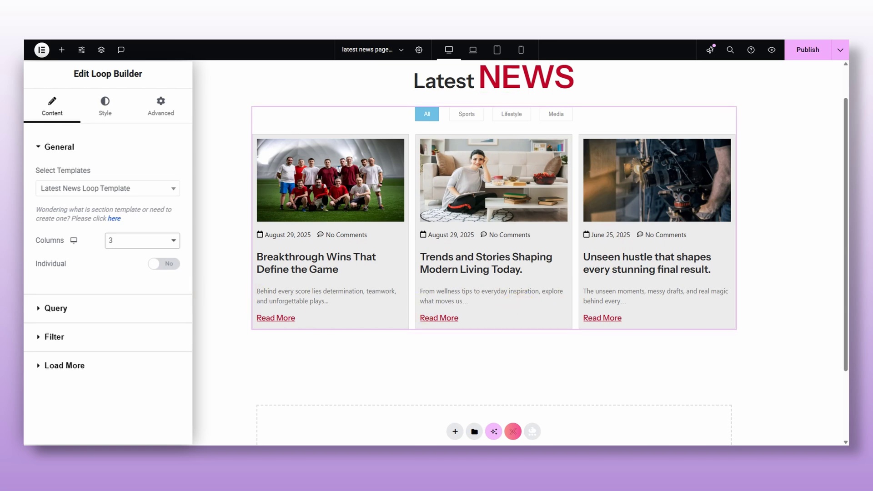
- Enable Individual templates and assign the 'post editor pick' template to post 2
click(173, 265)
click(114, 296)
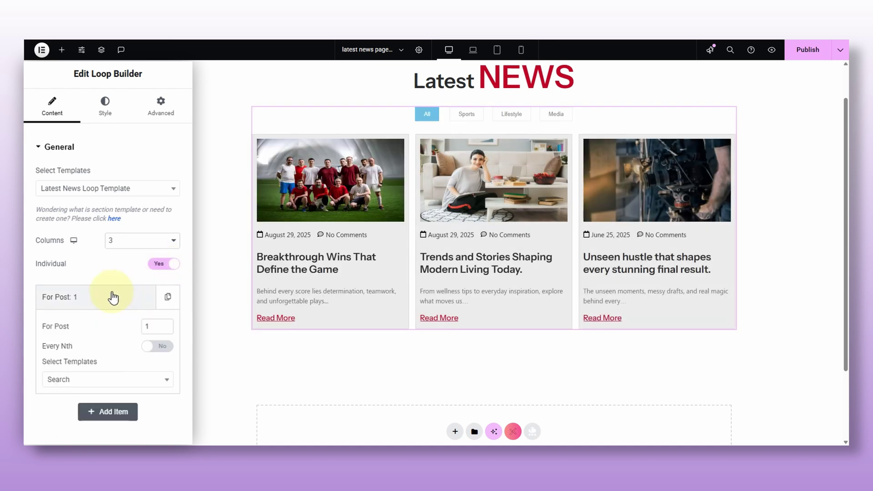
double_click(145, 326)
text(2)
click(125, 383)
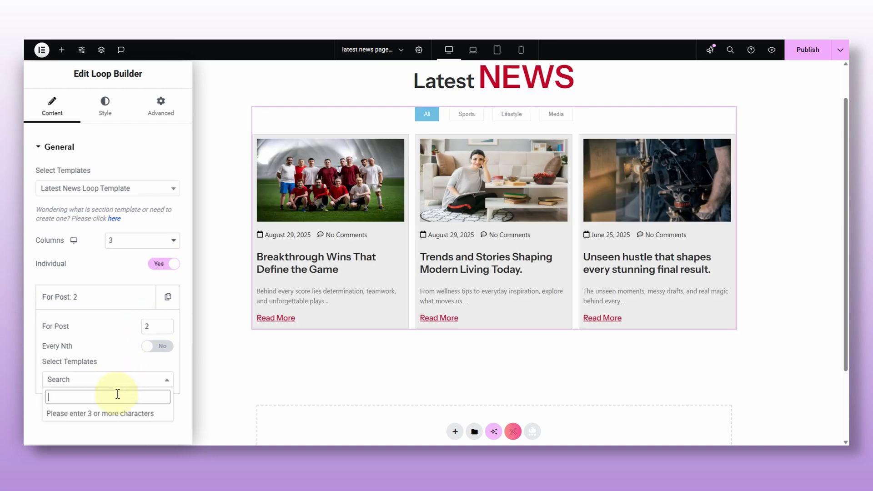
text(edito)
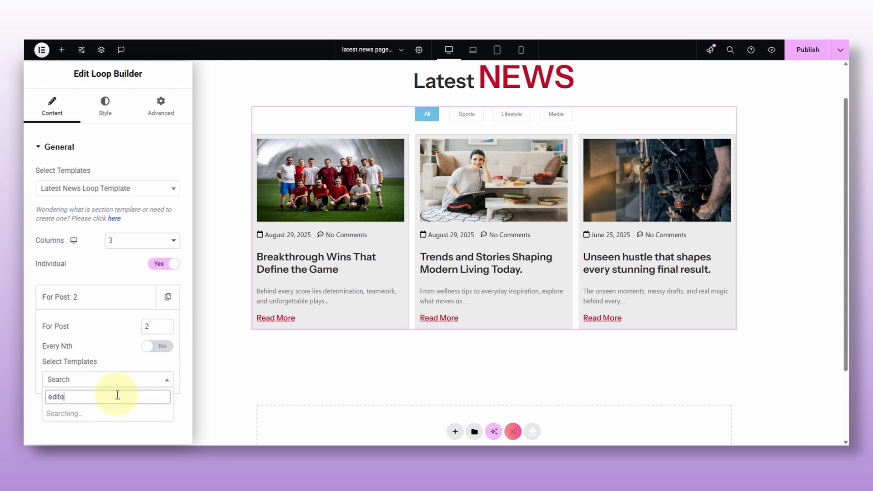
click(72, 413)
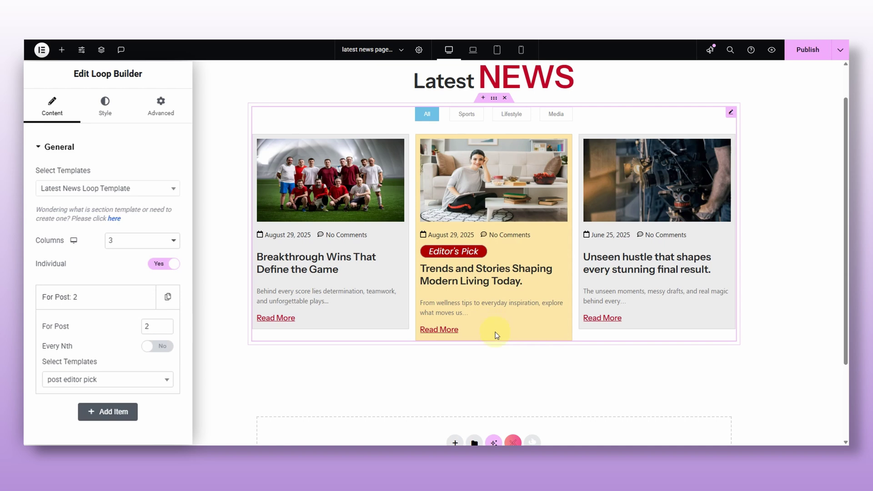
scroll(104, 433, down, 3)
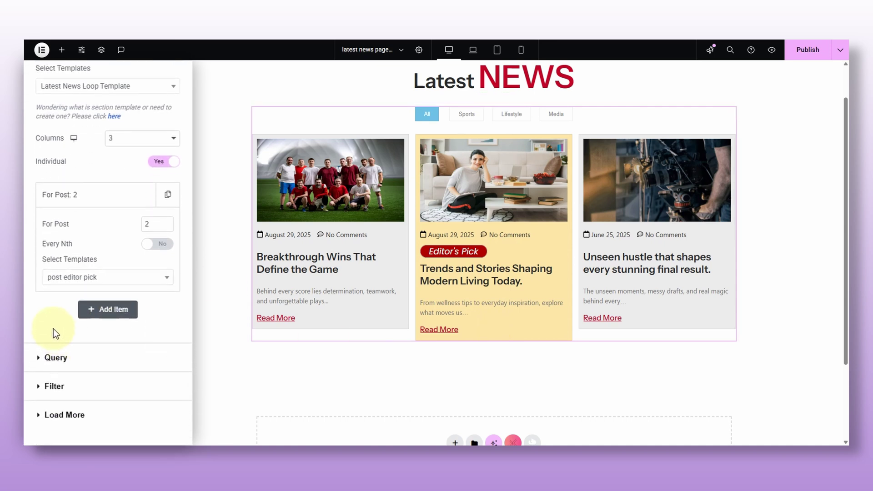
- In Query, keep Posts as the source and limit Author to the admin user
click(55, 358)
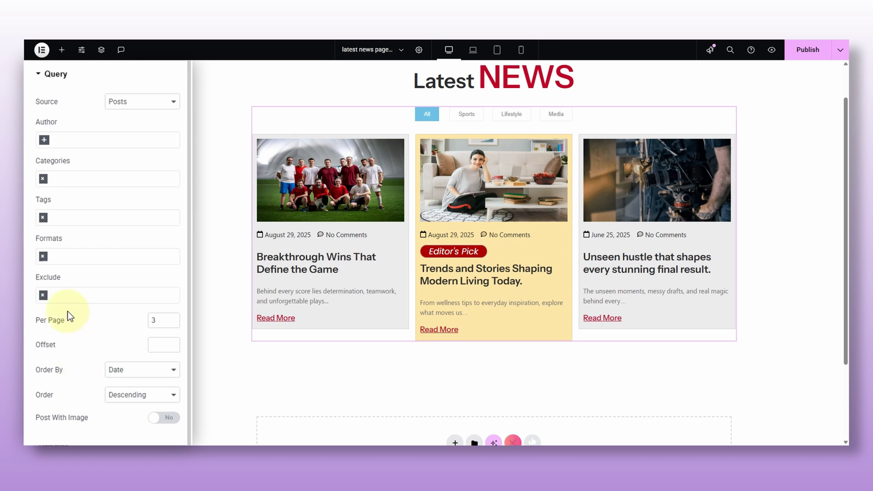
click(163, 104)
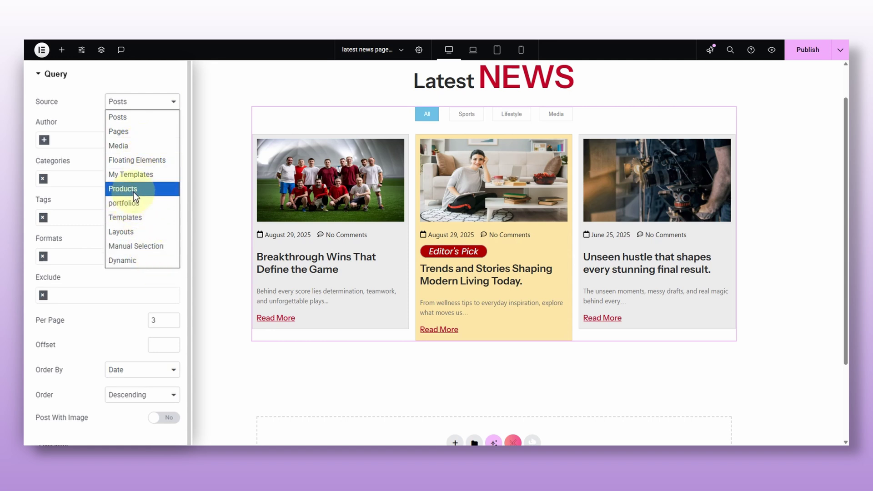
click(133, 116)
click(70, 141)
click(95, 155)
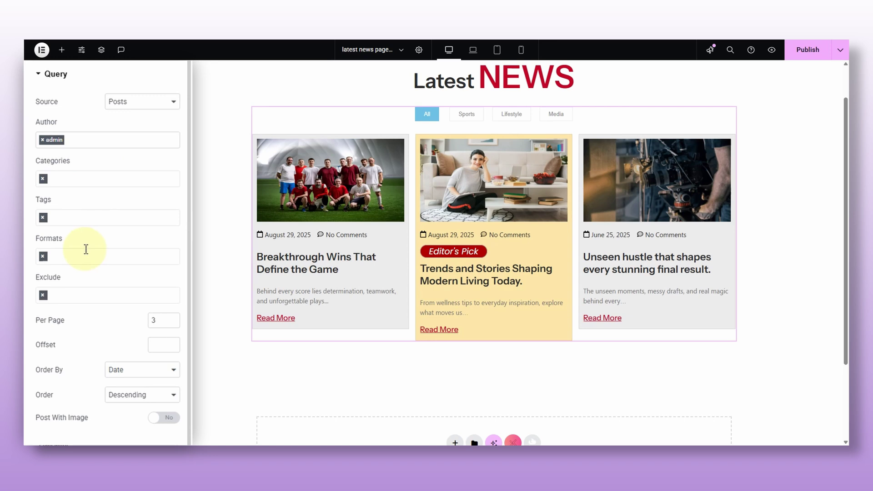
- Add 'Breakthrough Wins That Define the Game' to Exclude, then remove it again
click(72, 295)
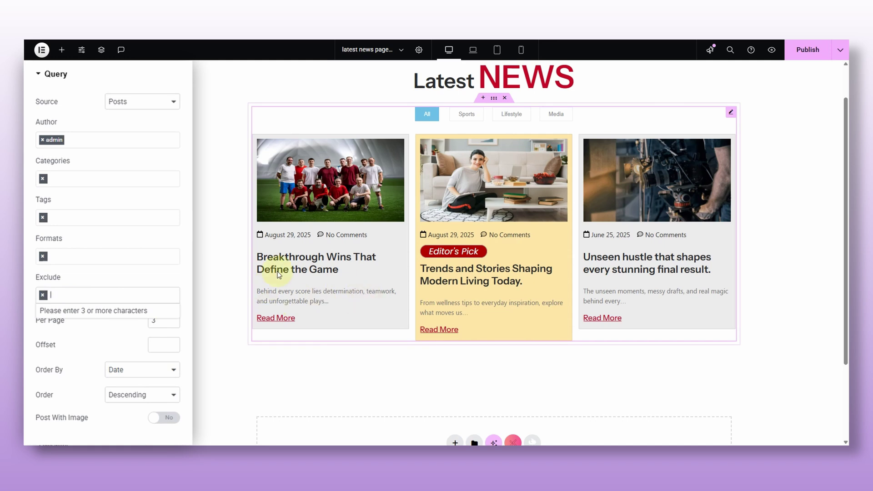
text(break)
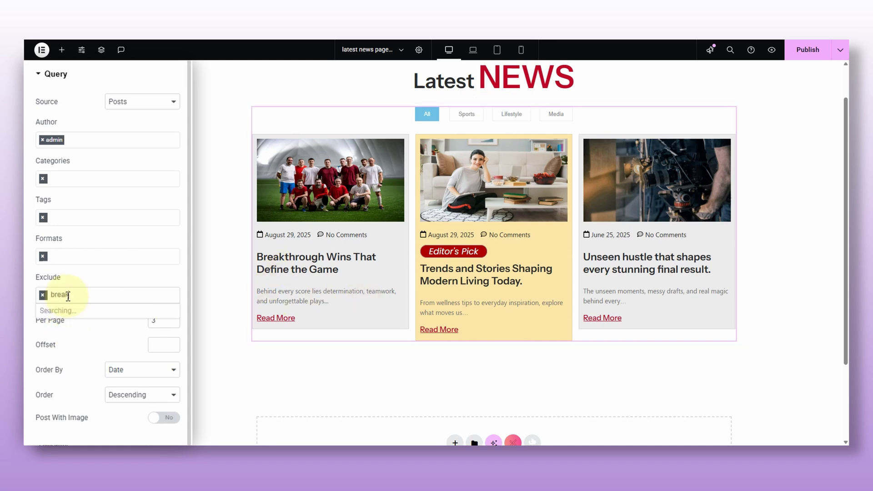
text(through)
click(86, 310)
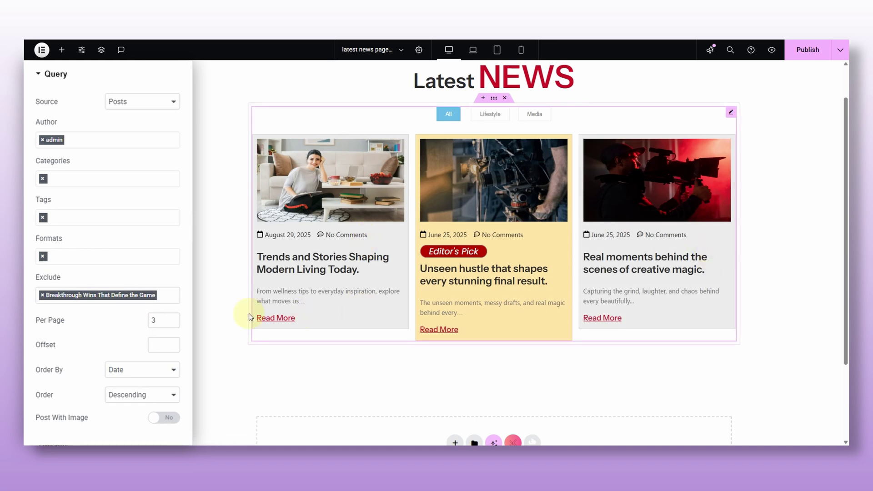
click(43, 295)
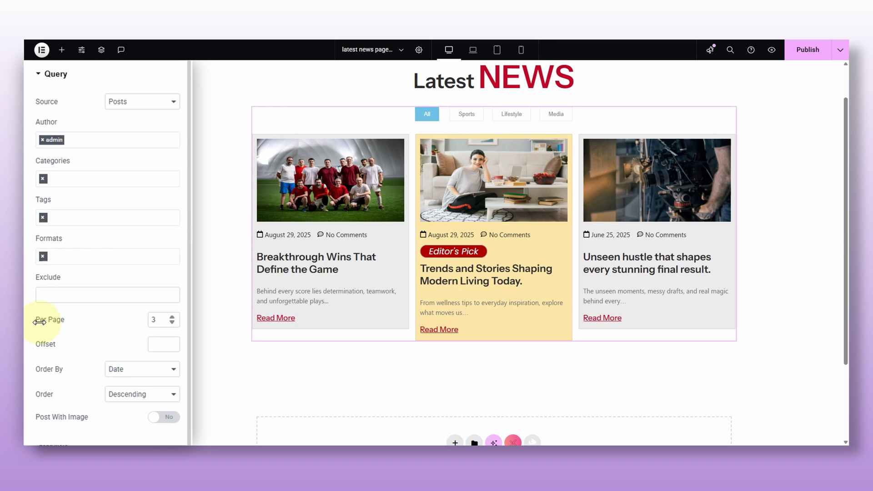
- Set the grid's Per Page value to 5 posts
click(153, 317)
text(5)
scroll(461, 393, down, 3)
scroll(648, 391, up, 2)
scroll(648, 391, up, 1)
scroll(524, 311, down, 1)
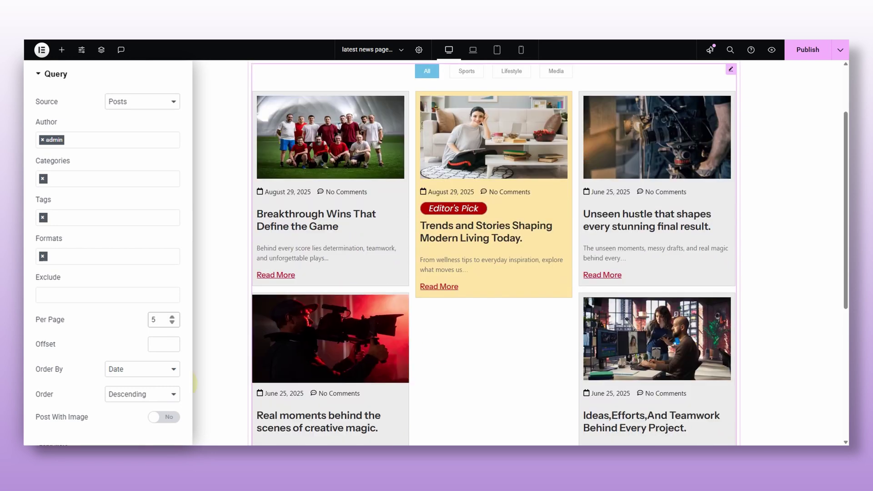
- Try an Offset of 1, then clear it so no posts are skipped
click(157, 344)
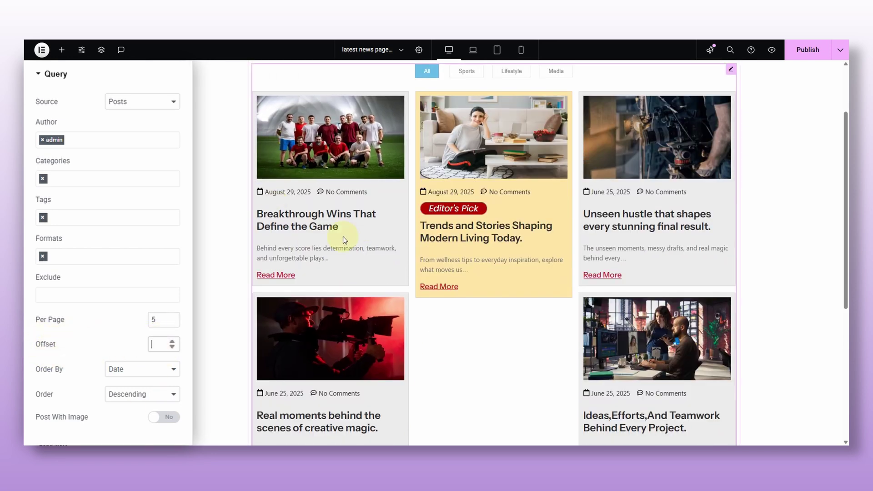
text(1)
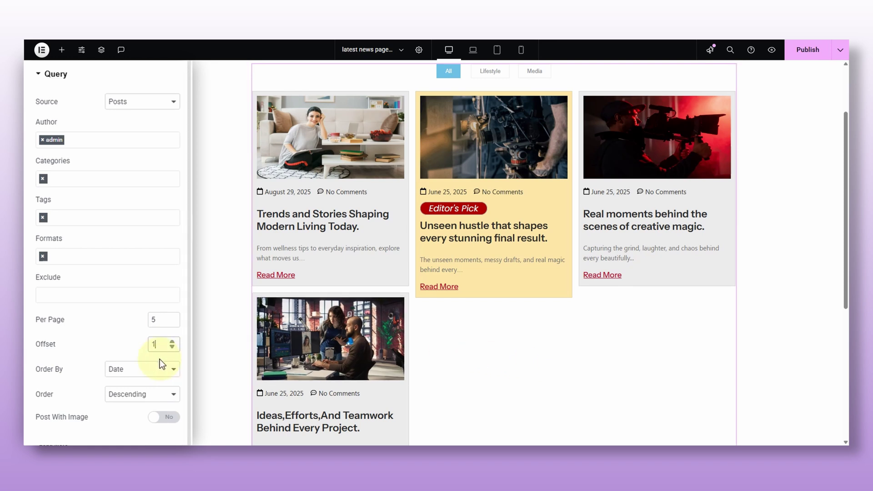
click(152, 345)
key(BackSpace)
scroll(151, 357, down, 1)
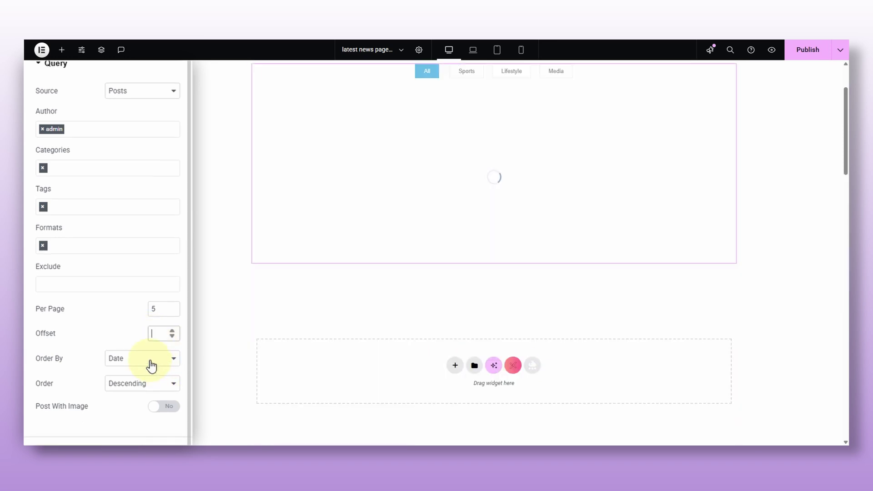
- Order the grid's posts by date in ascending order
click(151, 365)
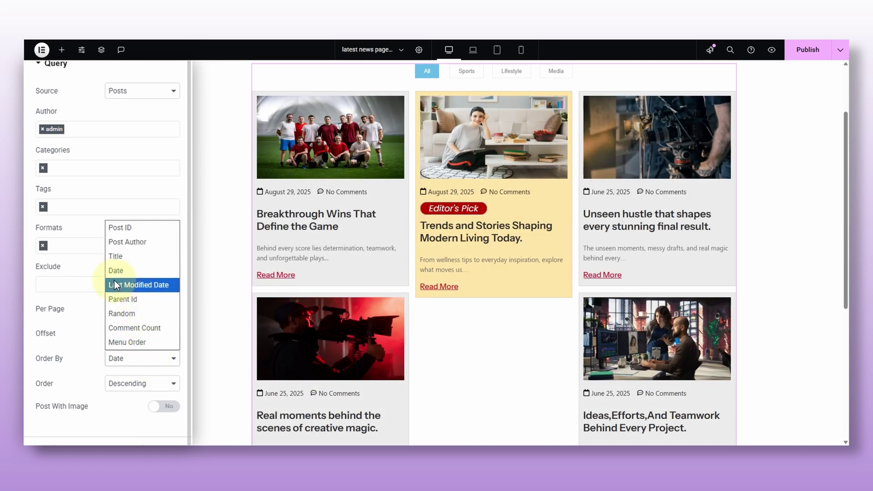
click(127, 269)
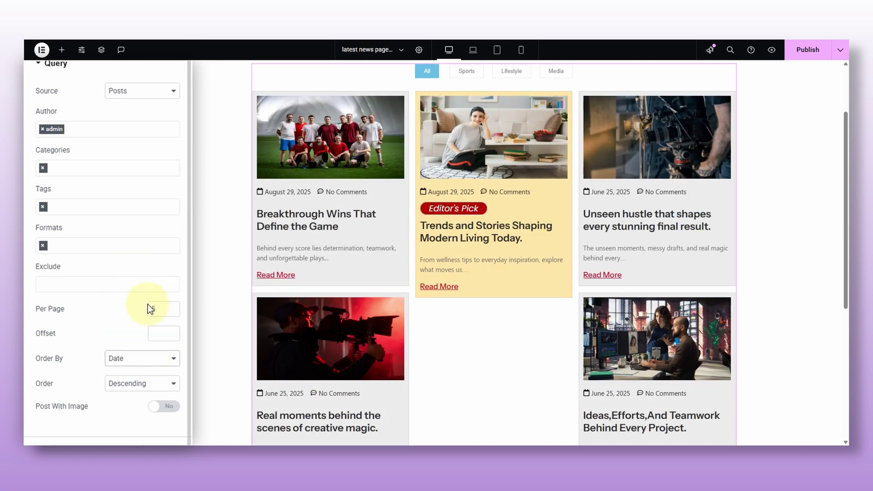
click(124, 386)
click(127, 398)
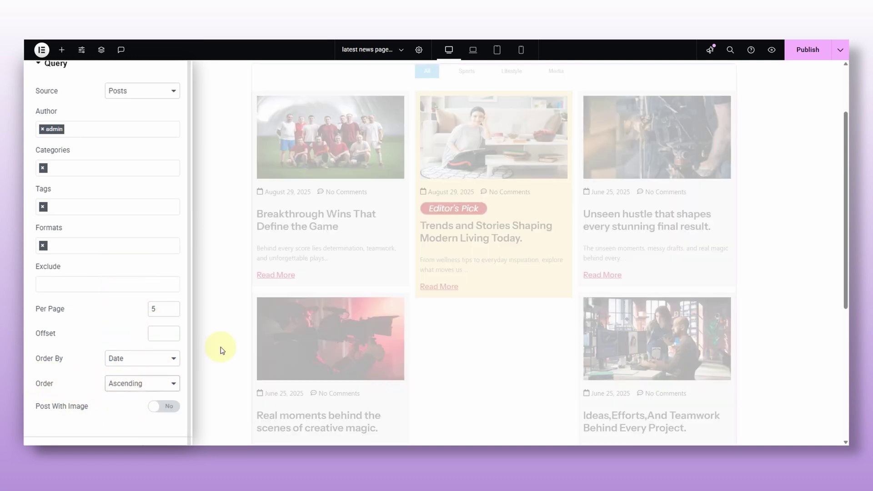
scroll(290, 339, up, 1)
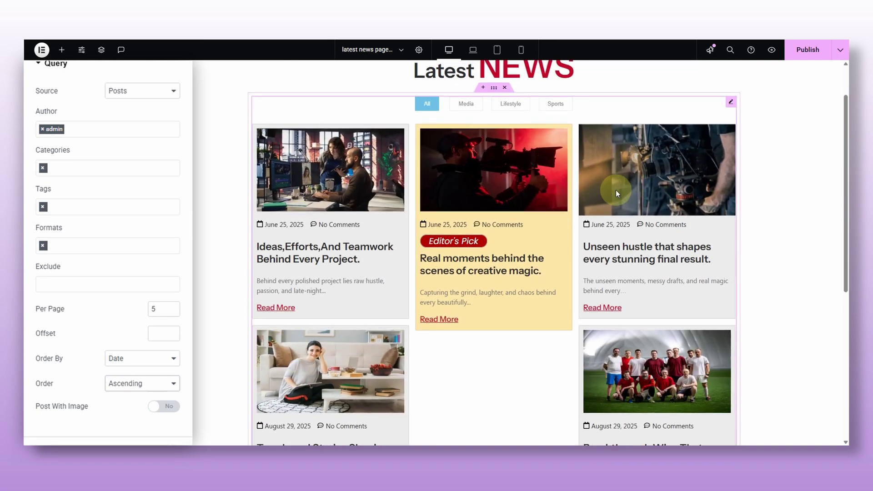
scroll(631, 195, down, 3)
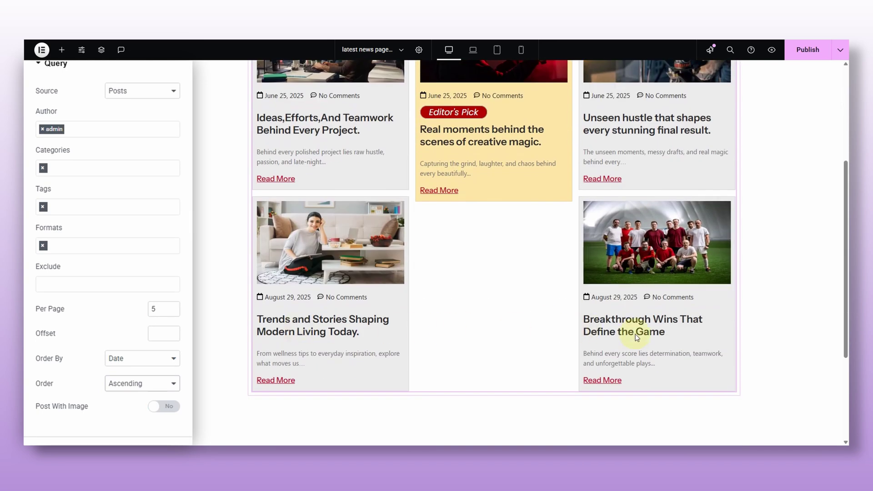
scroll(635, 336, up, 1)
scroll(642, 334, up, 1)
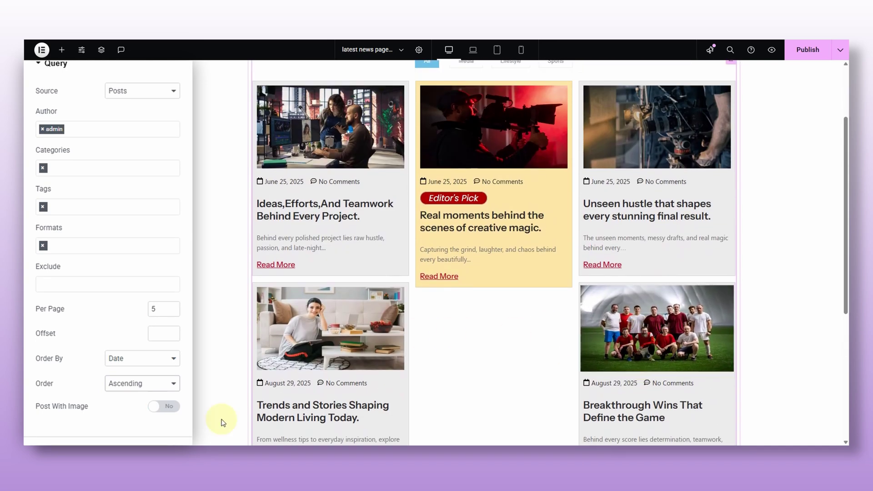
- Include only posts with images and expand the Filter section
click(165, 407)
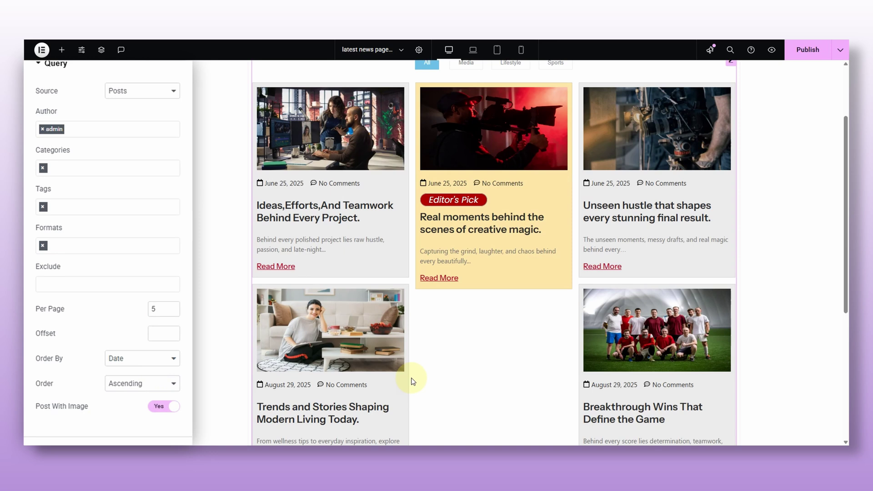
scroll(413, 381, up, 2)
click(55, 443)
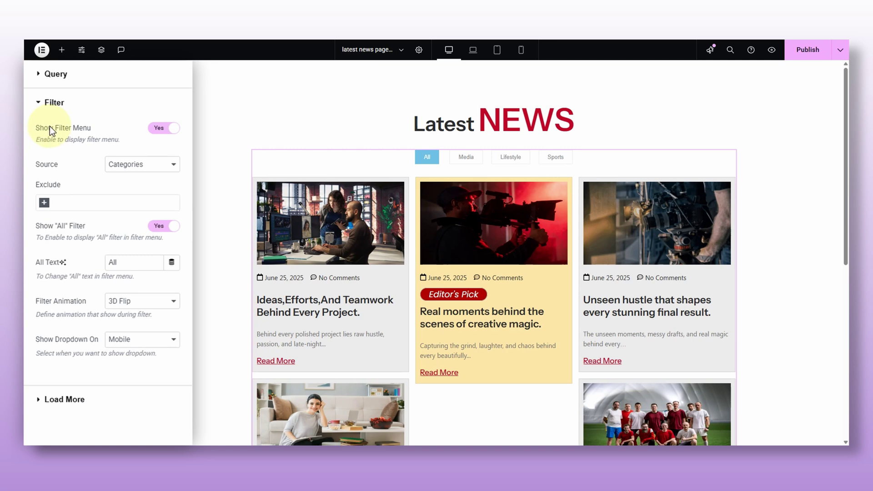
click(162, 130)
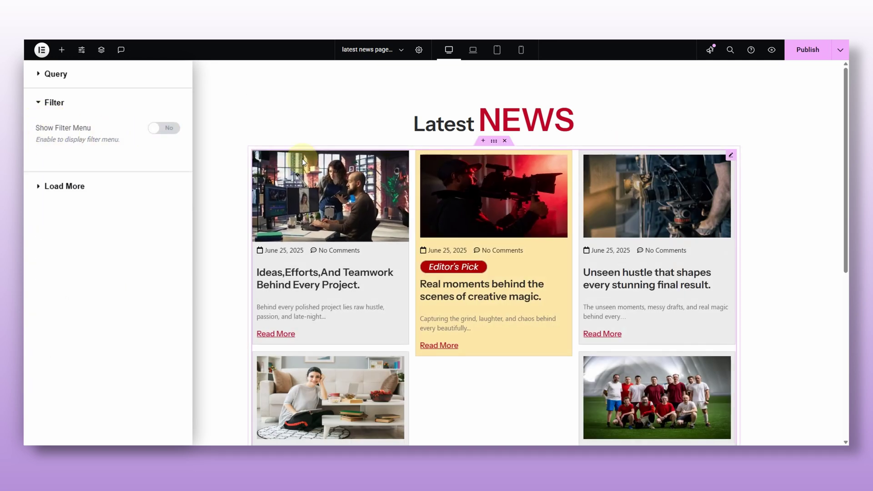
click(166, 128)
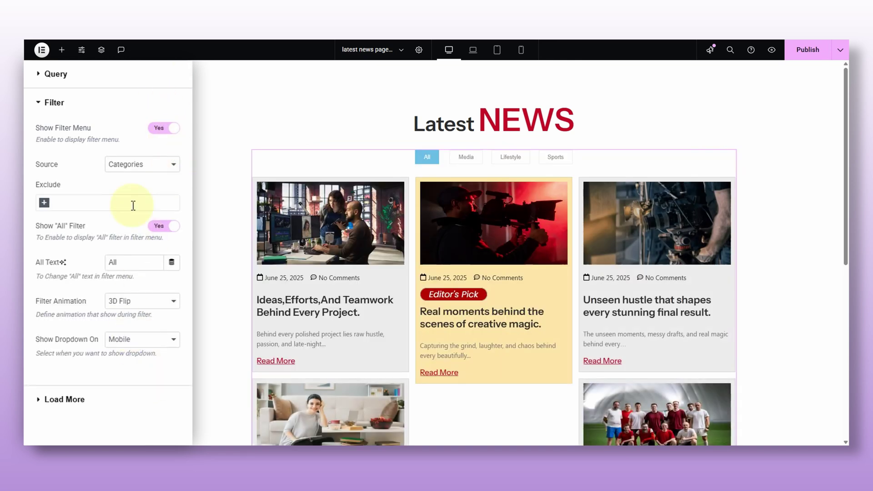
click(148, 169)
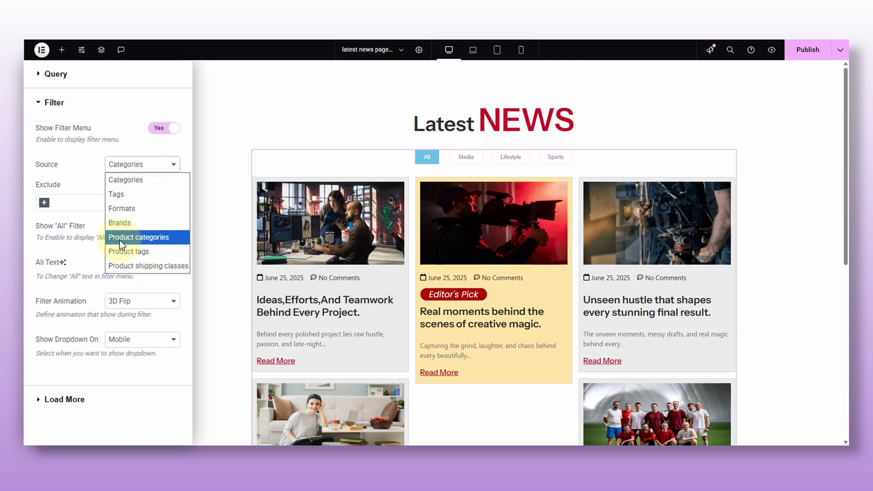
click(87, 164)
click(86, 202)
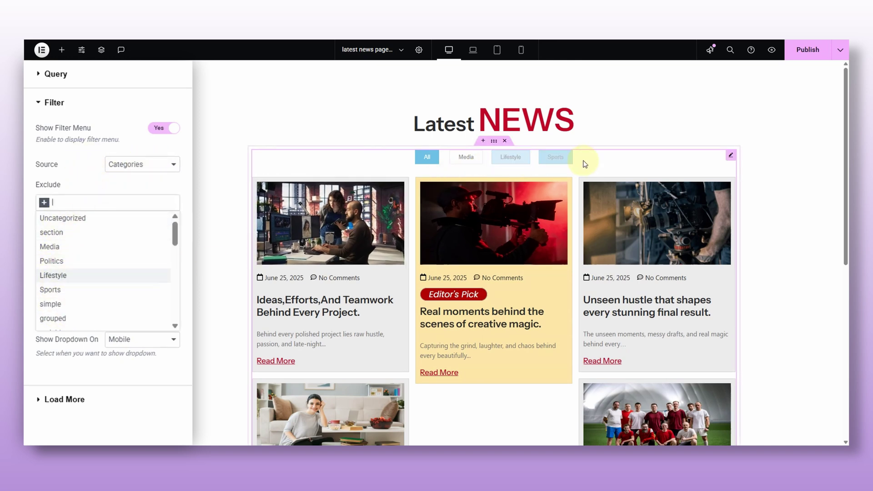
click(76, 163)
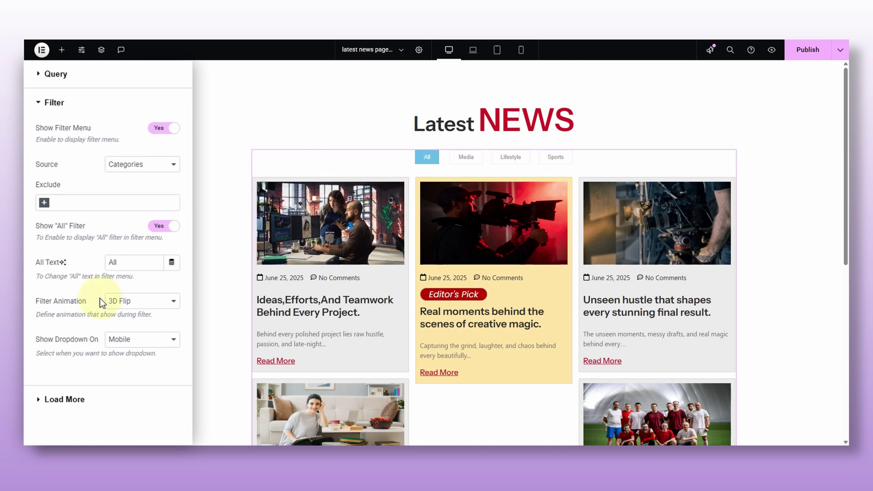
click(137, 303)
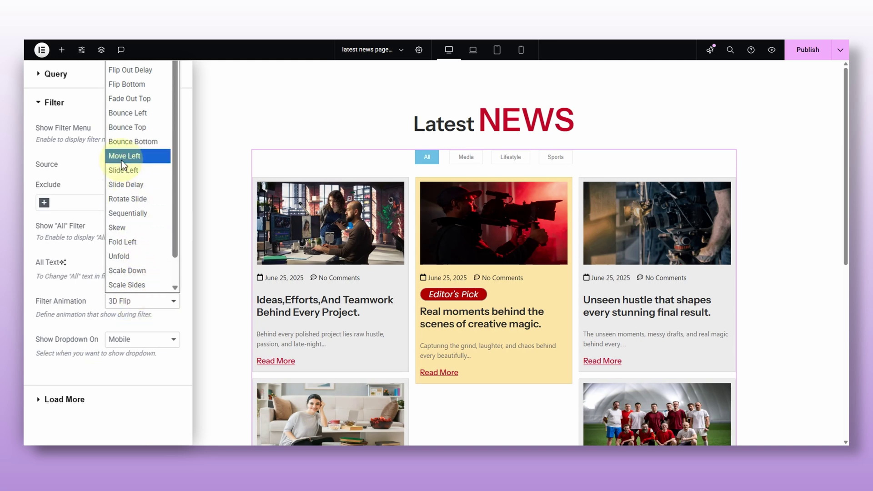
click(121, 160)
click(466, 156)
click(500, 158)
click(429, 158)
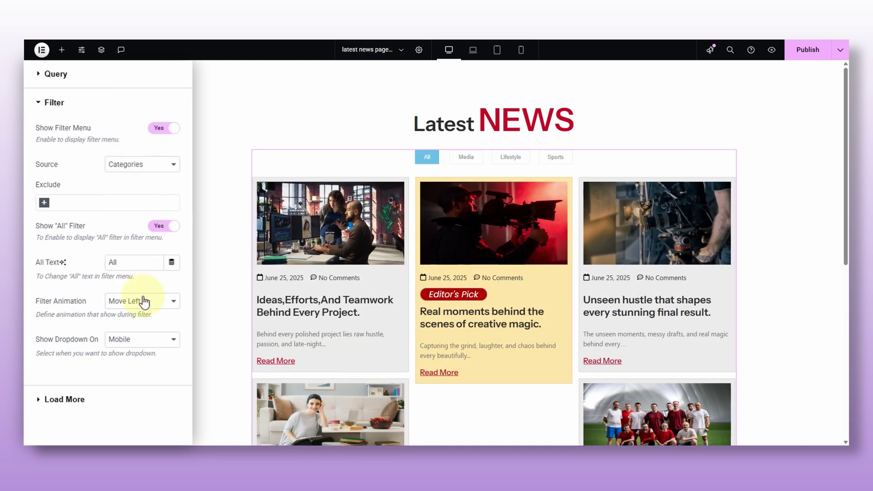
click(140, 301)
click(123, 70)
click(453, 158)
click(425, 163)
click(158, 347)
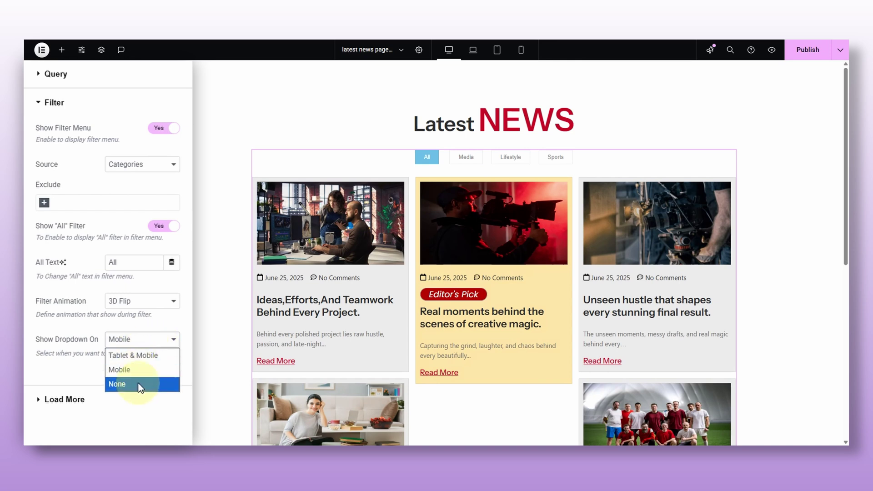
click(142, 371)
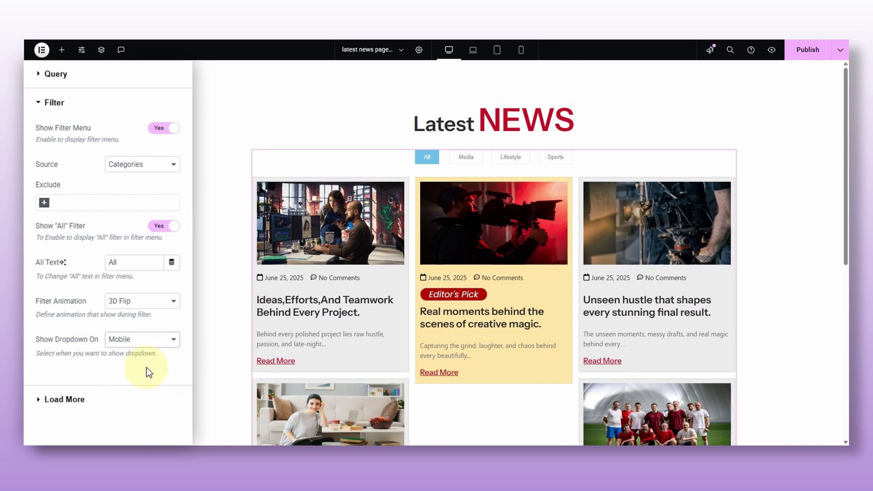
scroll(395, 341, down, 1)
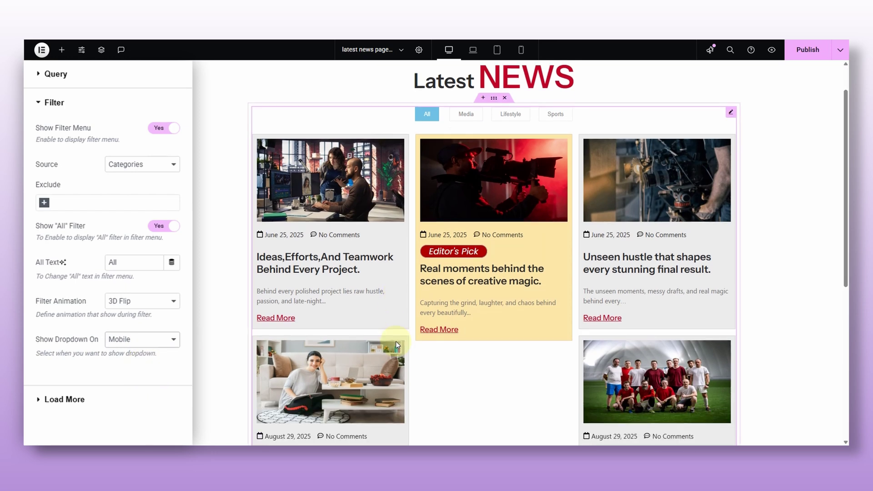
- Set the Load More type to Click
click(91, 402)
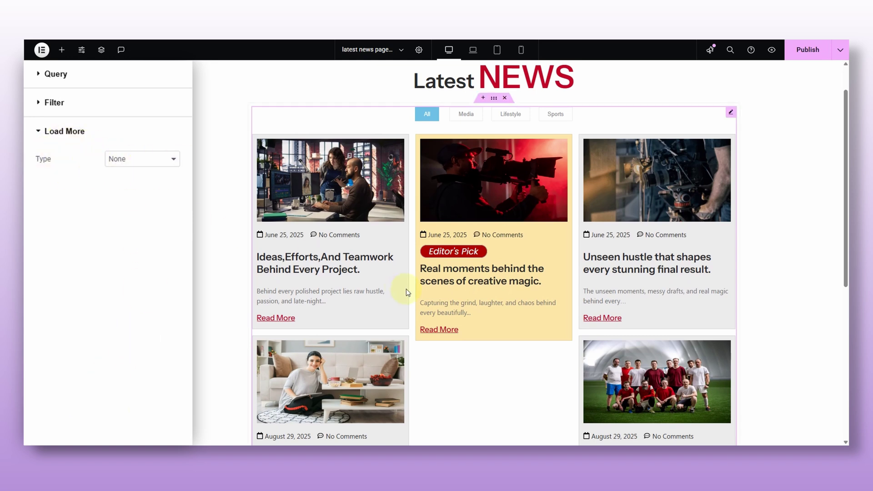
scroll(407, 290, down, 5)
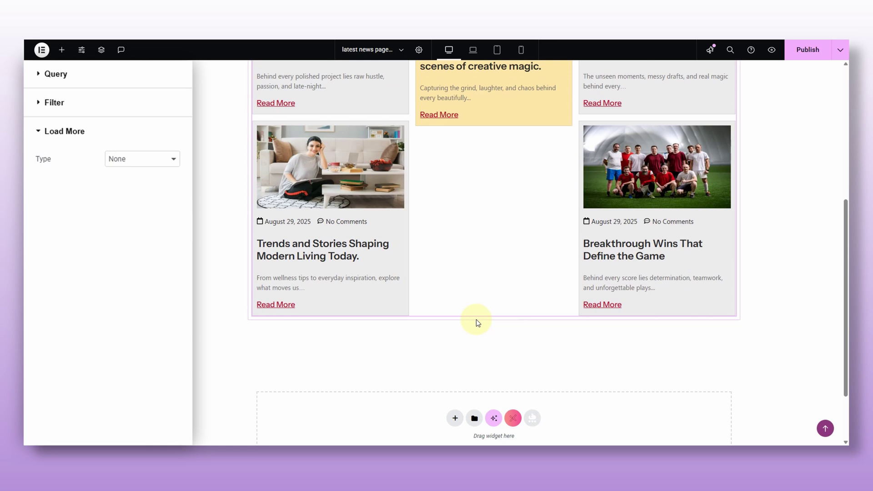
click(136, 158)
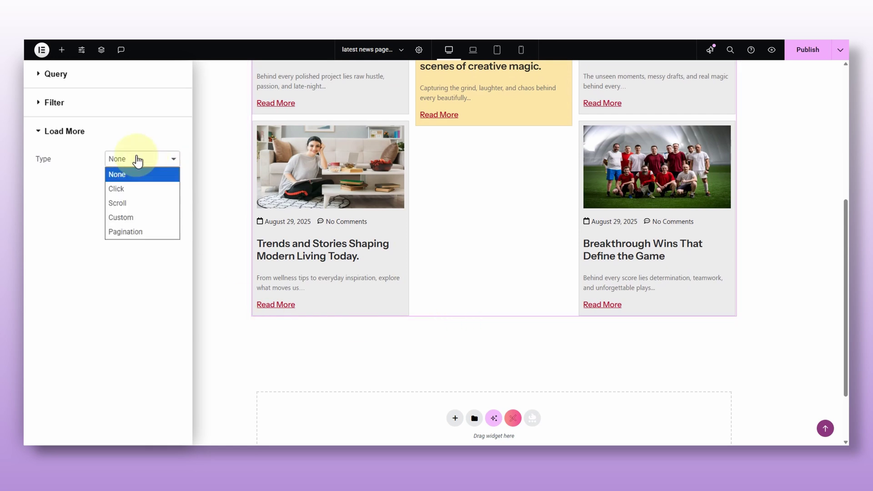
click(128, 189)
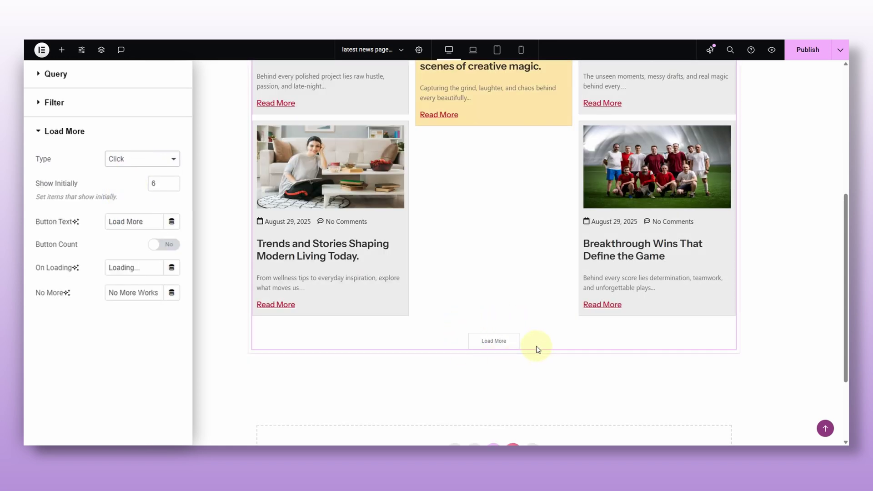
- Show 3 posts initially and label the load button 'View More'
scroll(536, 347, up, 1)
scroll(537, 349, up, 1)
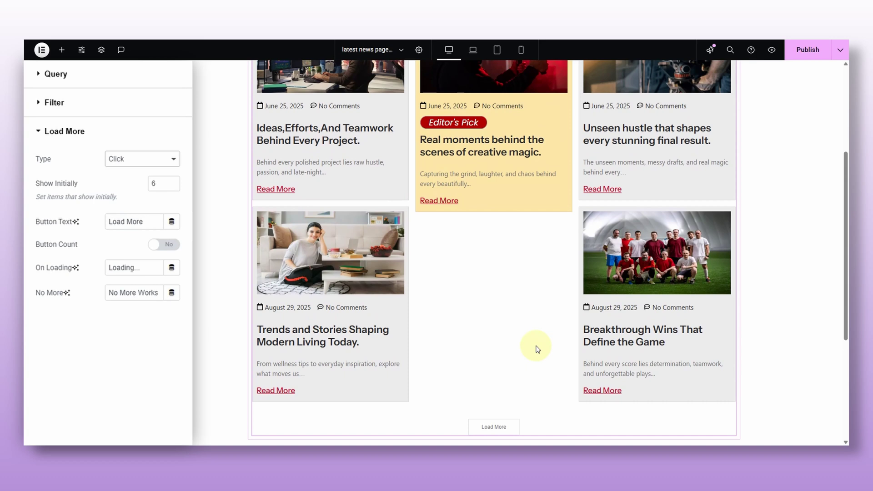
scroll(536, 349, up, 4)
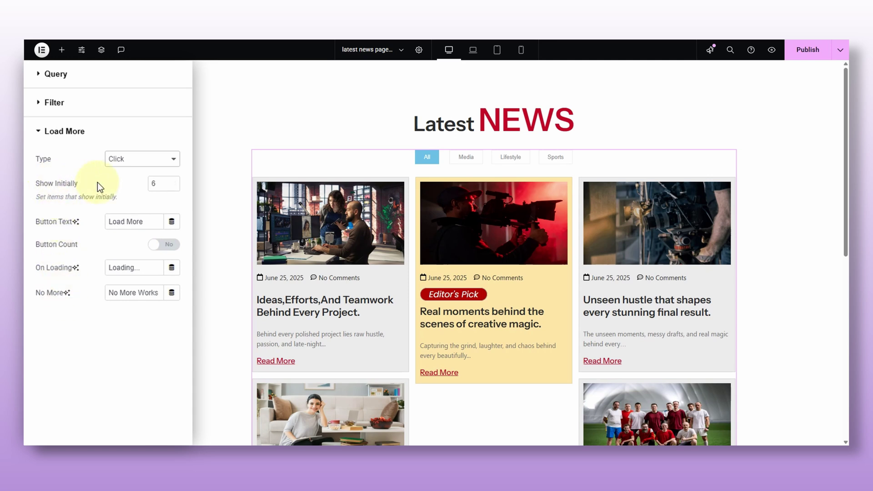
double_click(156, 184)
text(3)
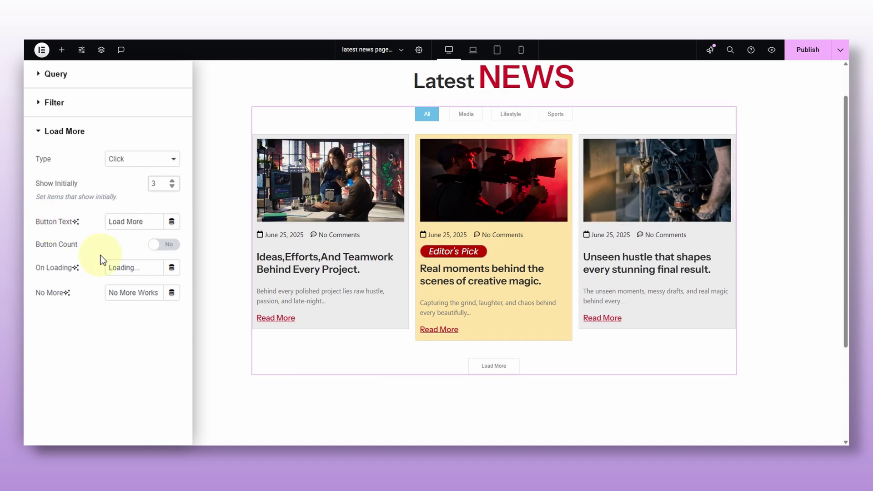
triple_click(123, 223)
text(View More)
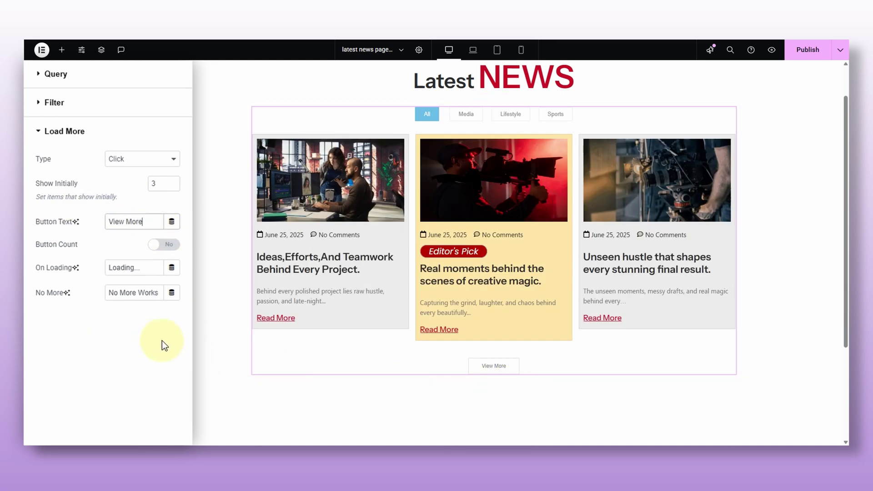
click(164, 337)
scroll(137, 91, up, 3)
- Set the Style tab's Space Between to 30, then change it to 10
click(111, 107)
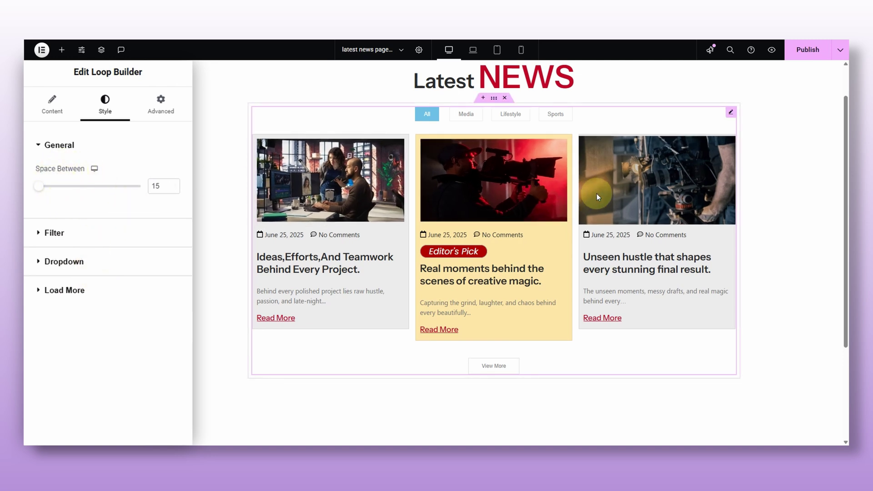
double_click(150, 187)
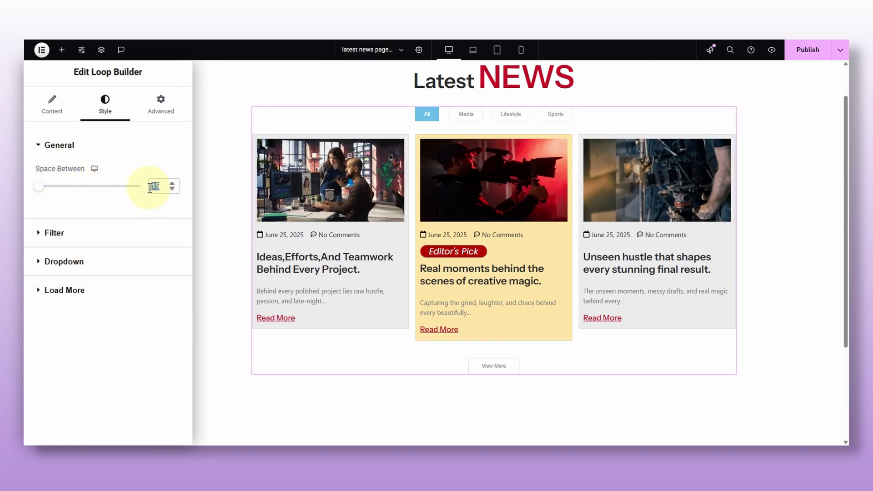
text(30)
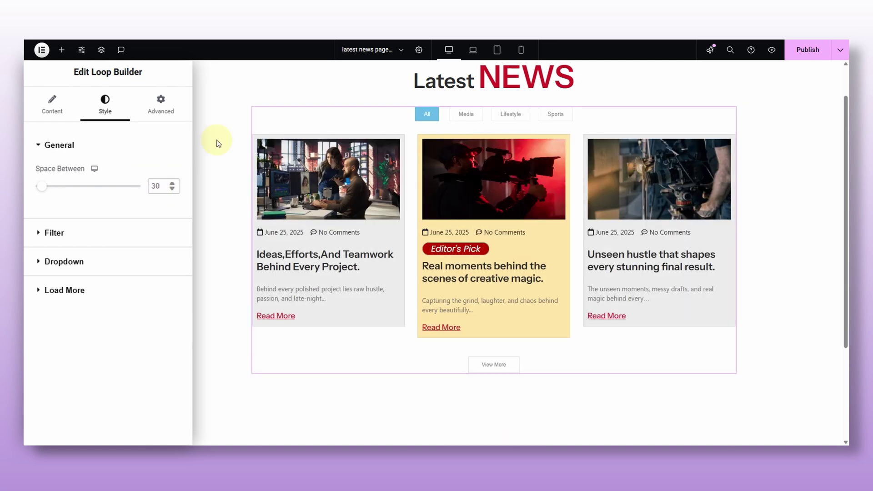
click(154, 188)
double_click(153, 189)
text(10)
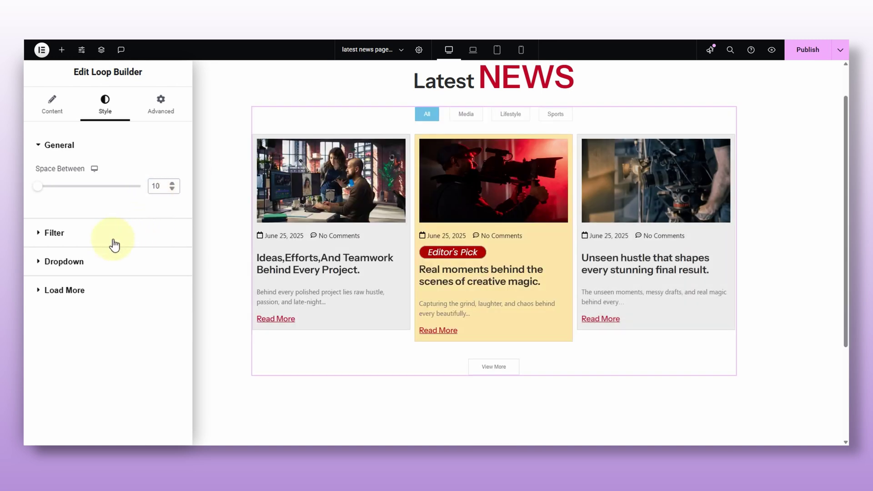
- Set the filter label typography to Poppins, 17 px, weight 400
click(65, 239)
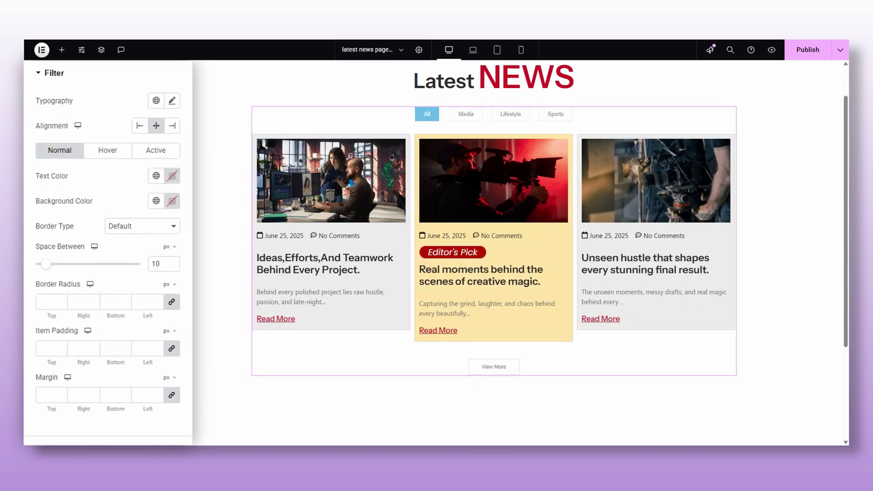
click(172, 100)
click(136, 157)
text(poppin)
click(132, 205)
click(144, 193)
text(17)
click(145, 222)
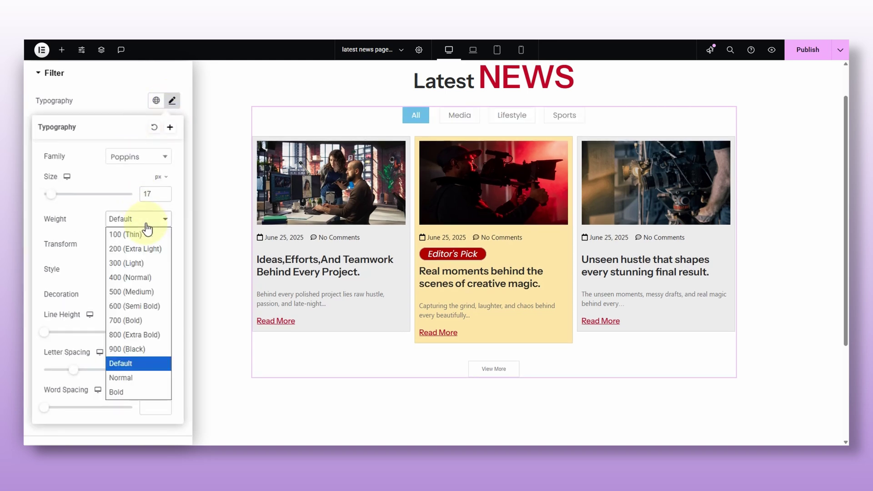
click(144, 276)
click(89, 105)
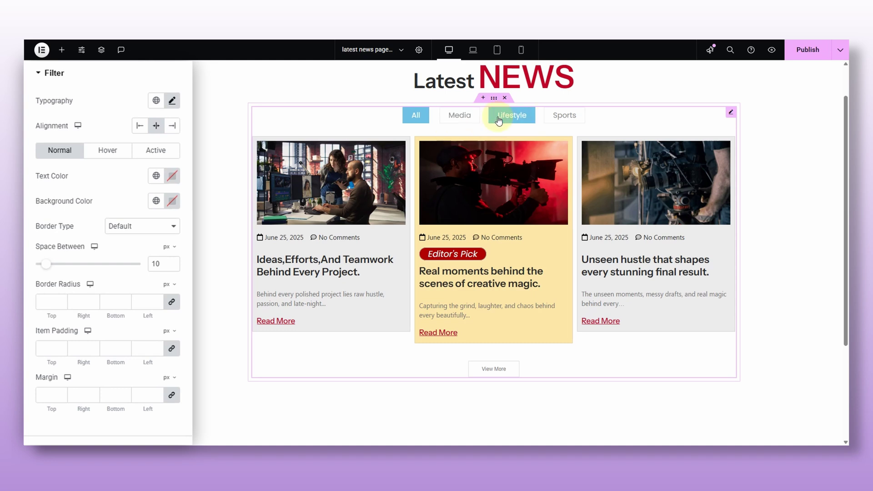
- Give hovered filter buttons white text on a #BF0426 background
click(108, 157)
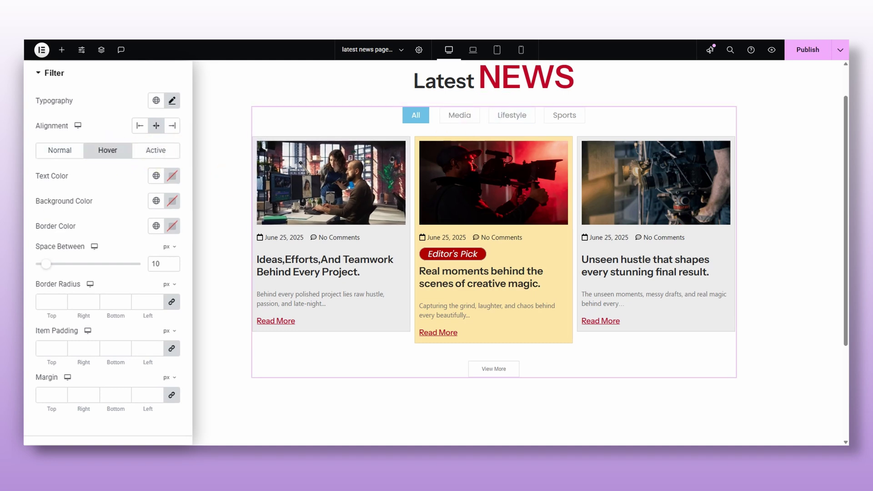
click(172, 175)
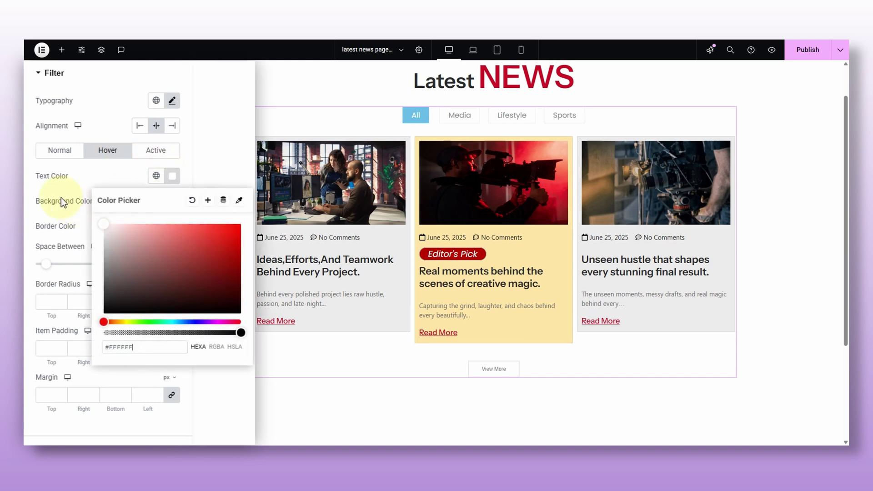
drag(173, 321, 236, 322)
click(172, 200)
double_click(141, 372)
text(#BF0426)
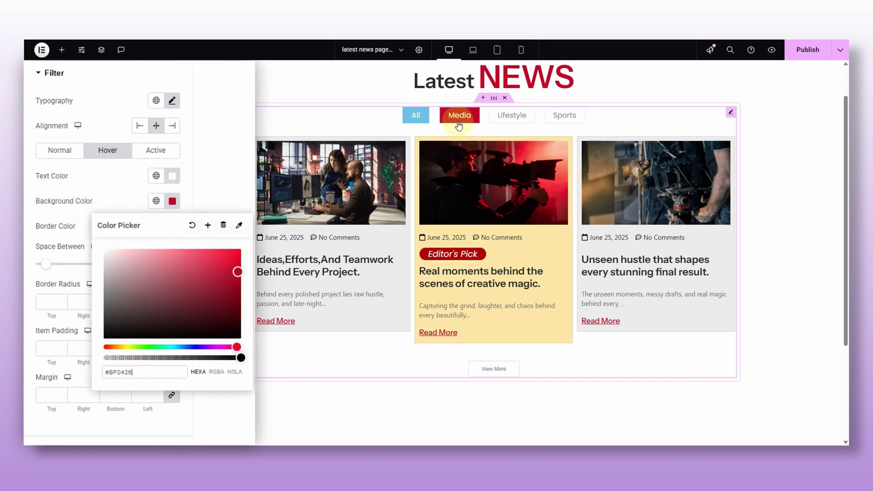
click(156, 150)
- Set the active filter button background to #BF0426
click(173, 201)
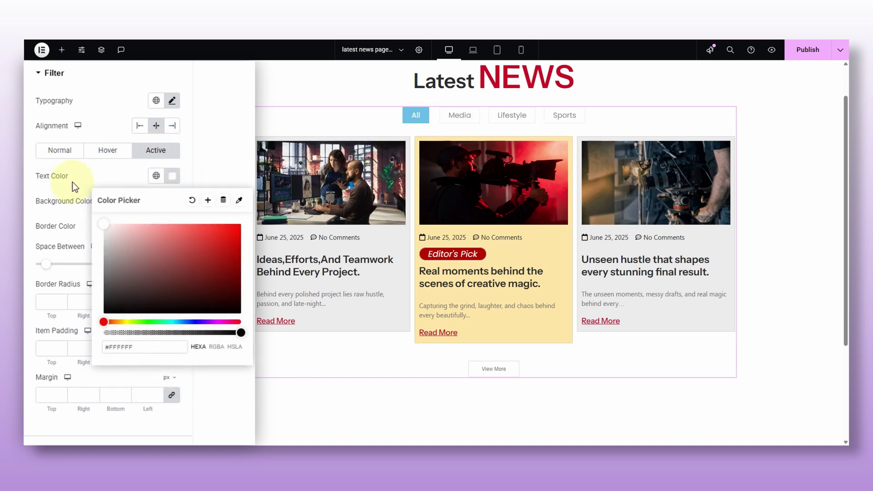
click(169, 228)
double_click(166, 372)
text(#BF0426)
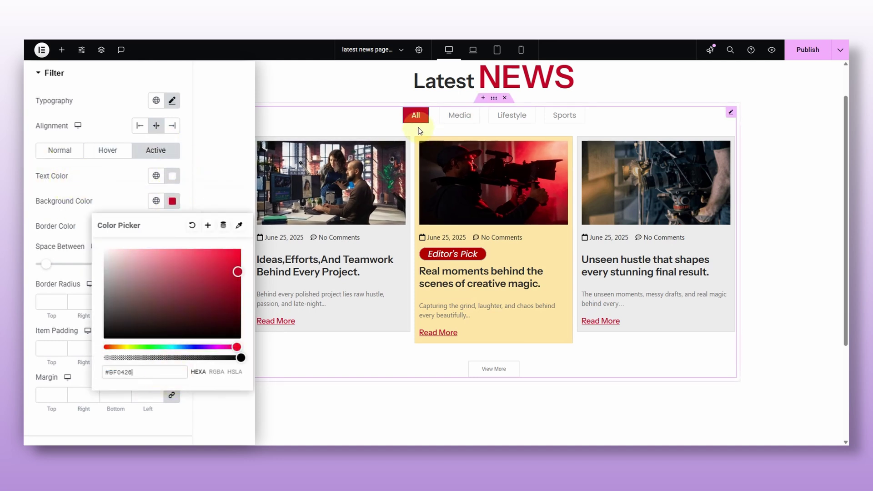
click(118, 176)
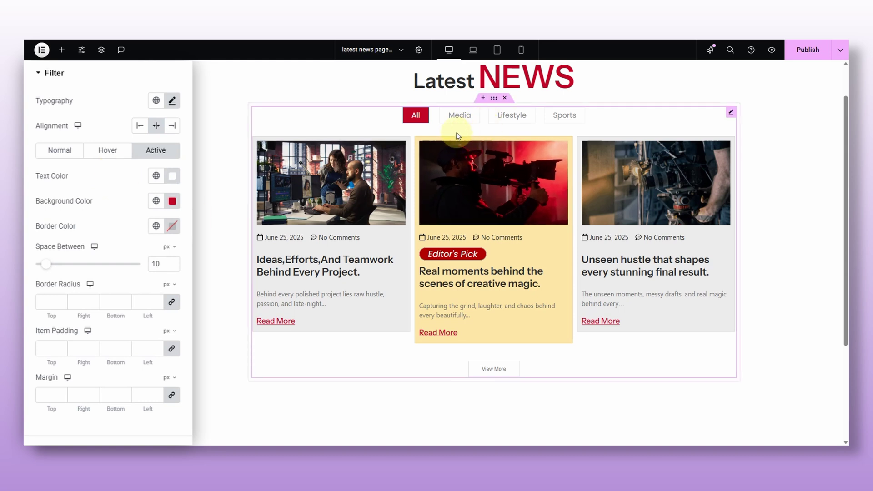
click(61, 153)
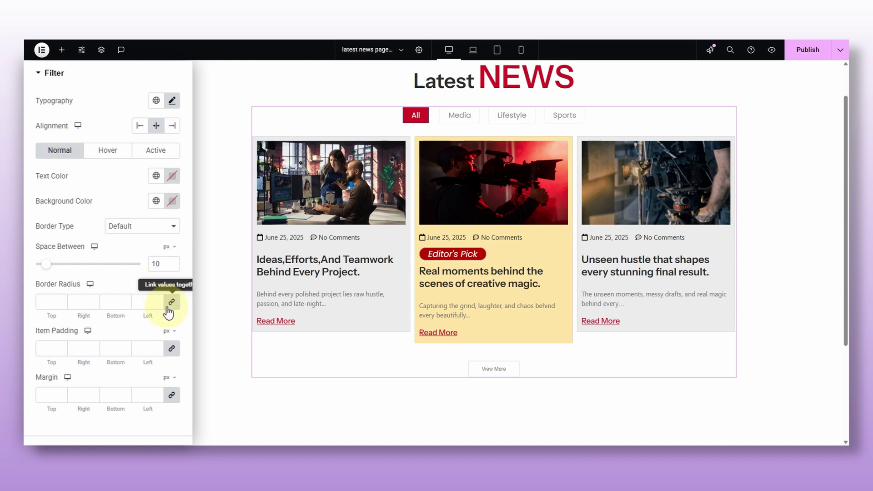
- Give the filter buttons a solid 1 px border
click(151, 226)
click(142, 264)
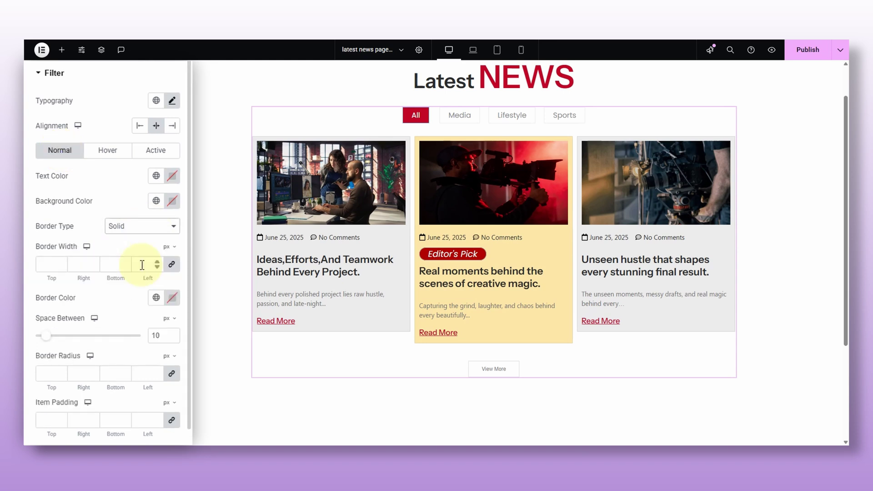
click(157, 262)
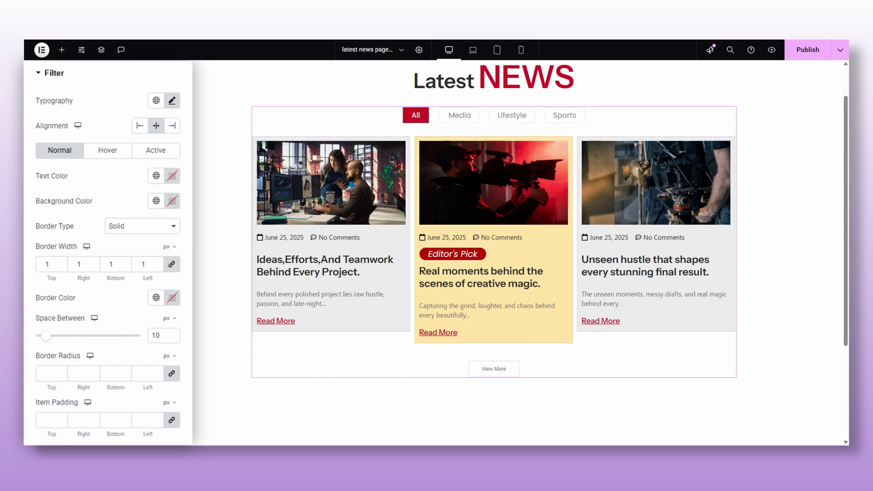
- Set the filter item padding to 17, 44, 17, 44
scroll(109, 273, down, 2)
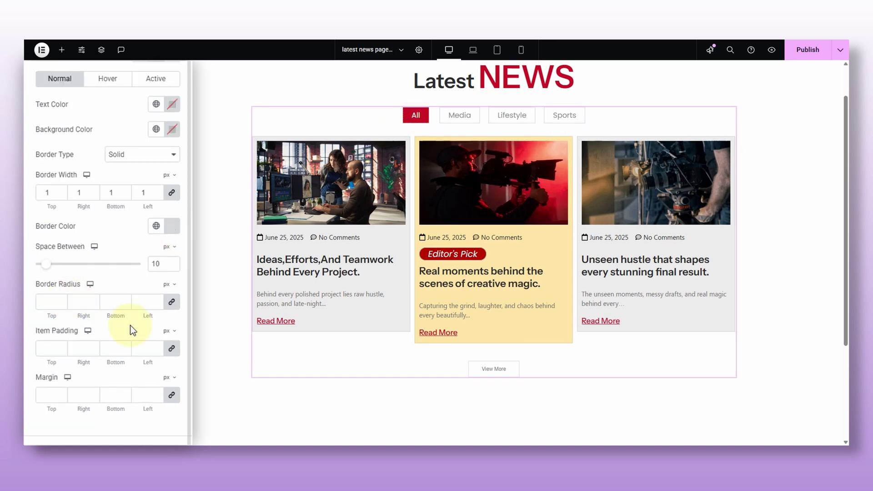
click(40, 350)
text(0)
text(17)
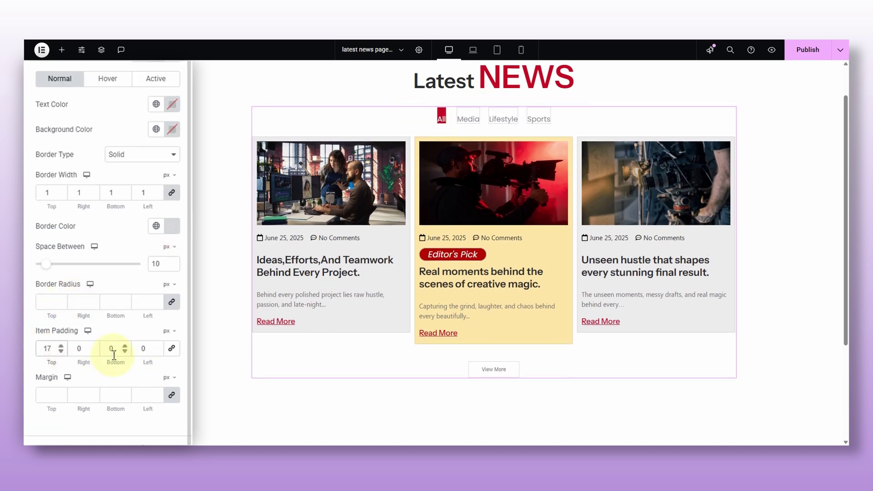
double_click(111, 349)
text(17)
double_click(79, 348)
text(44)
double_click(139, 349)
text(44)
scroll(782, 241, up, 1)
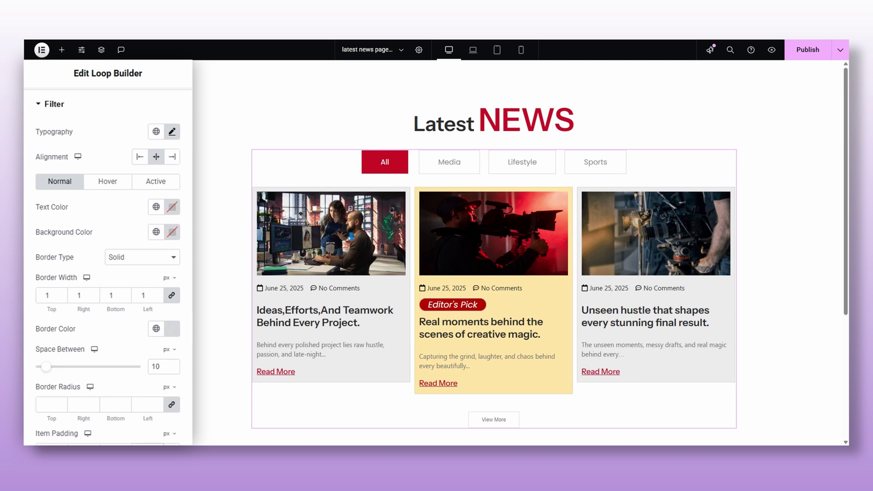
- Set the View More button text to Poppins, 16 px, weight 400
scroll(107, 372, down, 3)
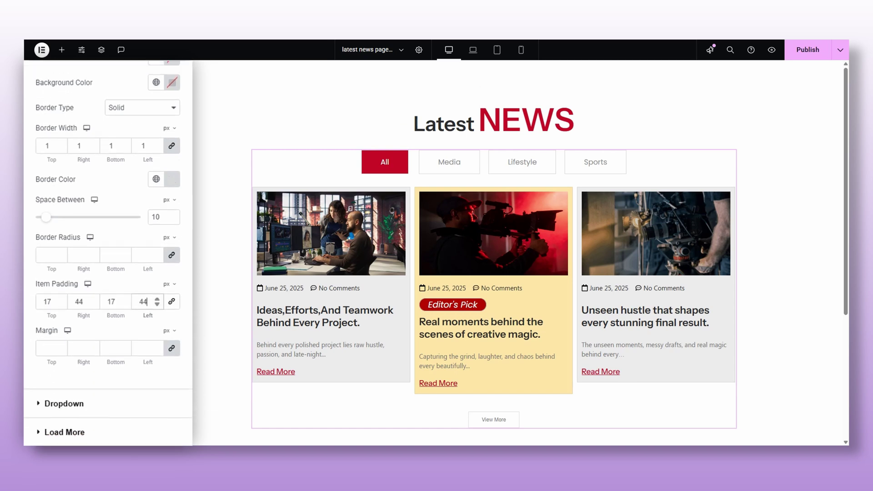
click(97, 434)
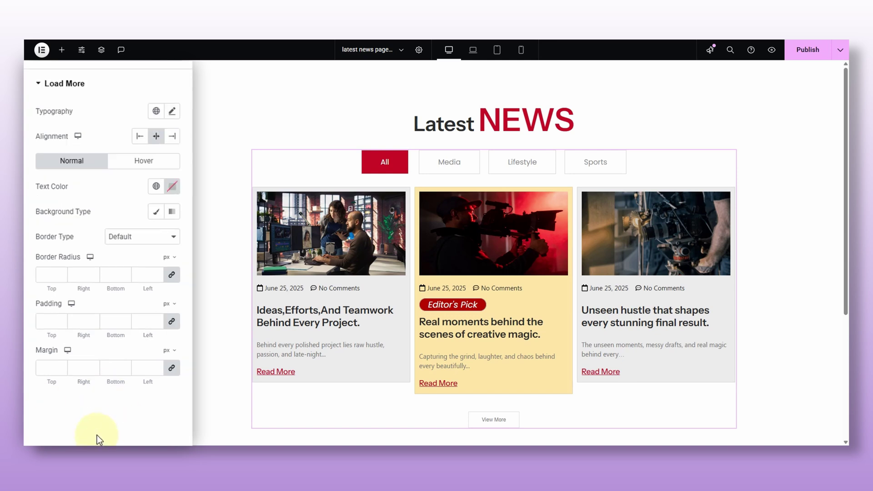
scroll(320, 296, down, 1)
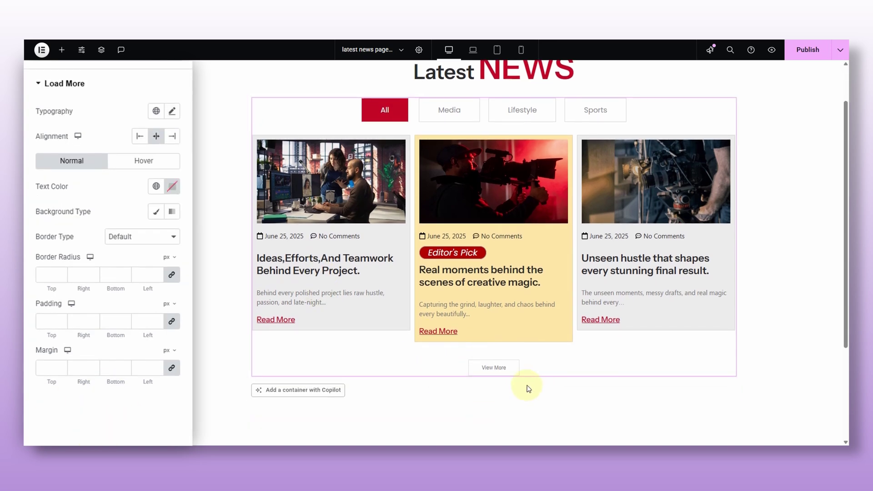
click(171, 114)
click(142, 166)
text(popp)
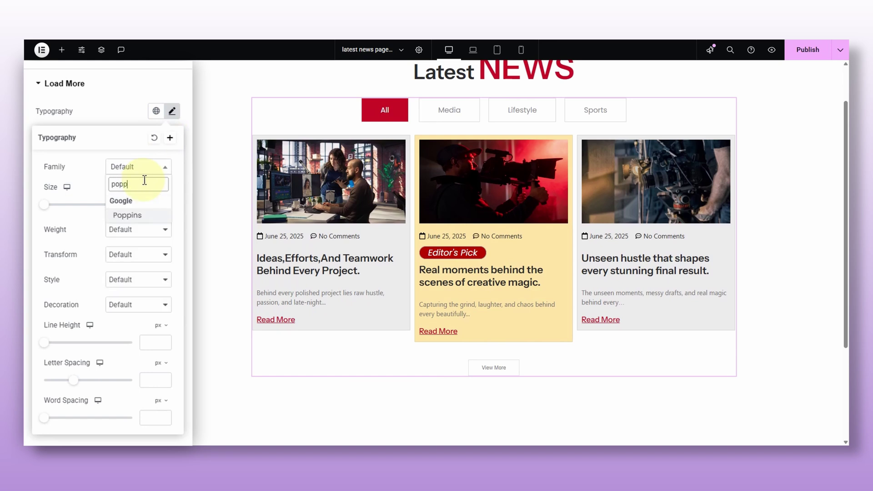
click(124, 214)
click(146, 206)
text(16)
click(146, 231)
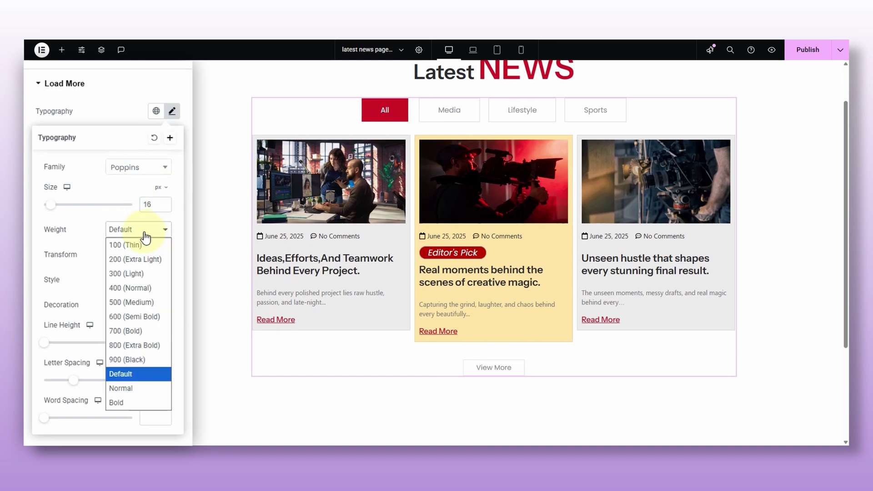
click(146, 287)
click(104, 96)
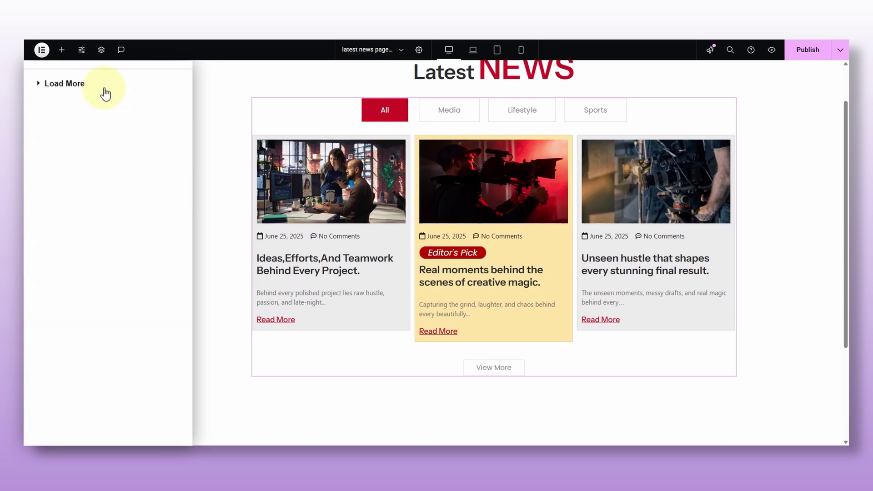
- Make the button text #BF0426 red on a classic, nearly transparent background
click(173, 186)
key(ctrl+v)
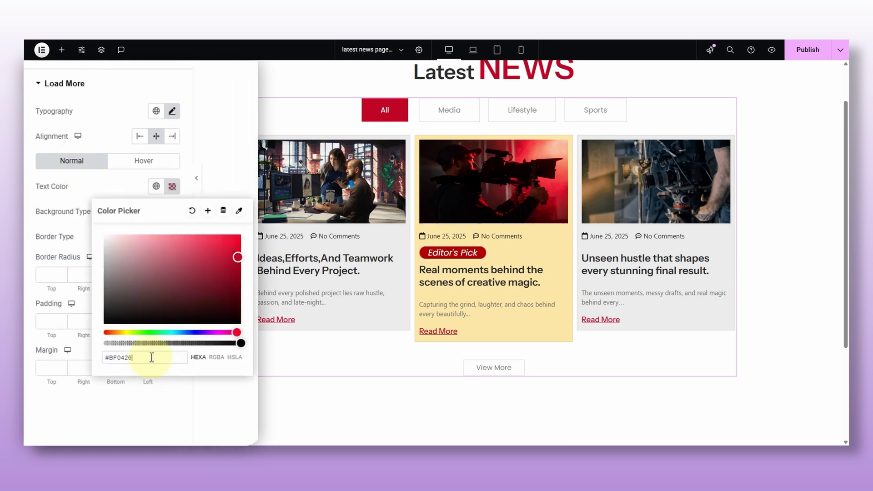
click(88, 195)
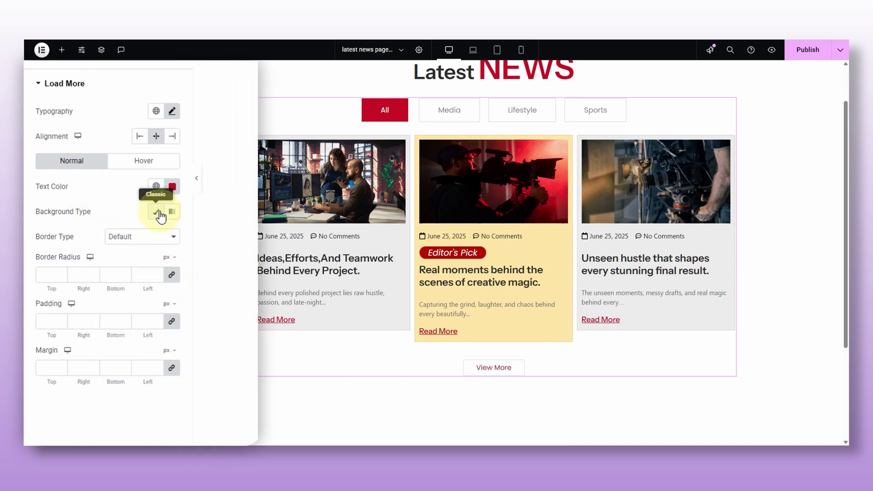
click(156, 211)
click(172, 237)
drag(194, 394, 122, 394)
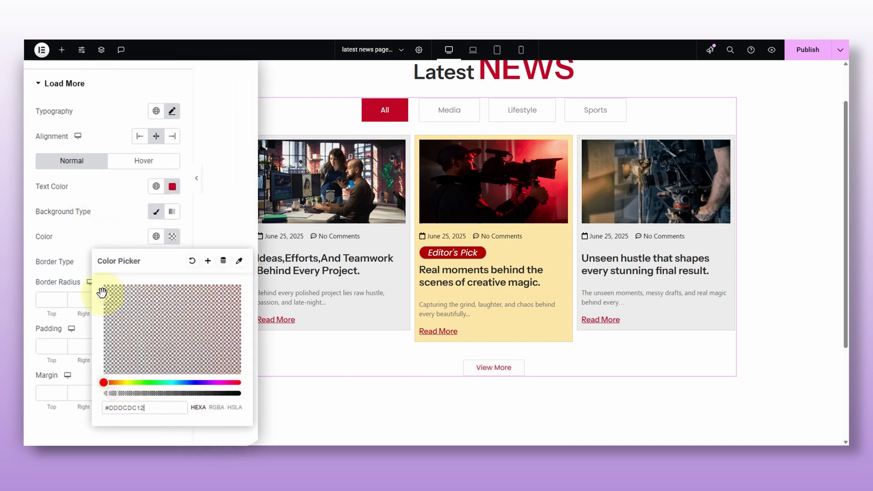
- Give the View More button a solid border with a transparent border colour
click(122, 261)
click(121, 296)
scroll(136, 282, down, 1)
click(143, 256)
text(-3)
key(BackSpace)
key(BackSpace)
click(172, 289)
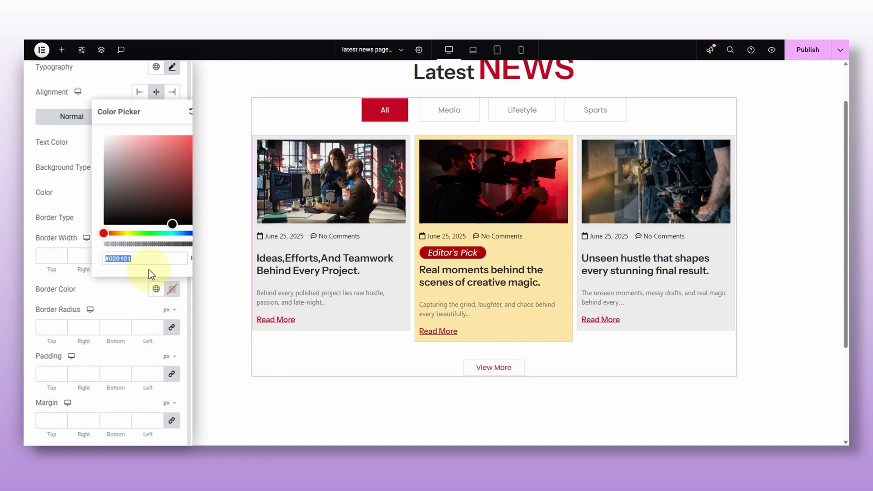
click(250, 382)
click(61, 50)
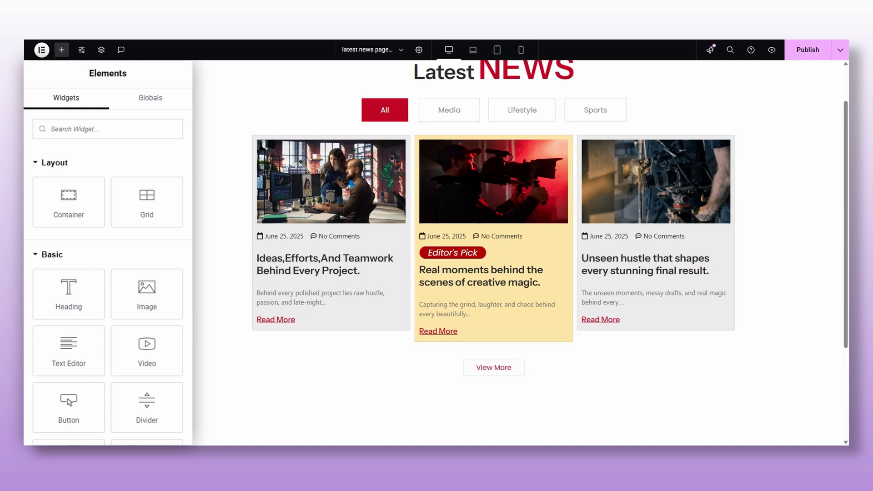
- Switch off the news grid's Individual Editor's Pick layout and publish the page
click(362, 363)
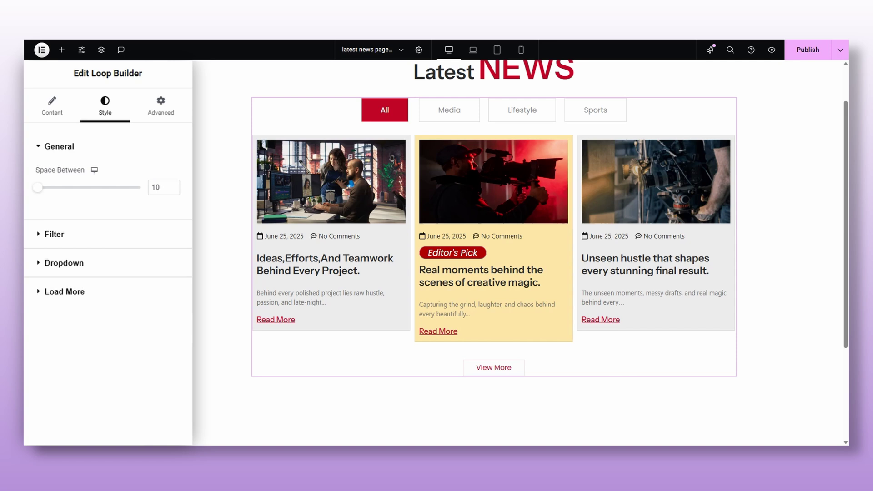
scroll(637, 392, up, 1)
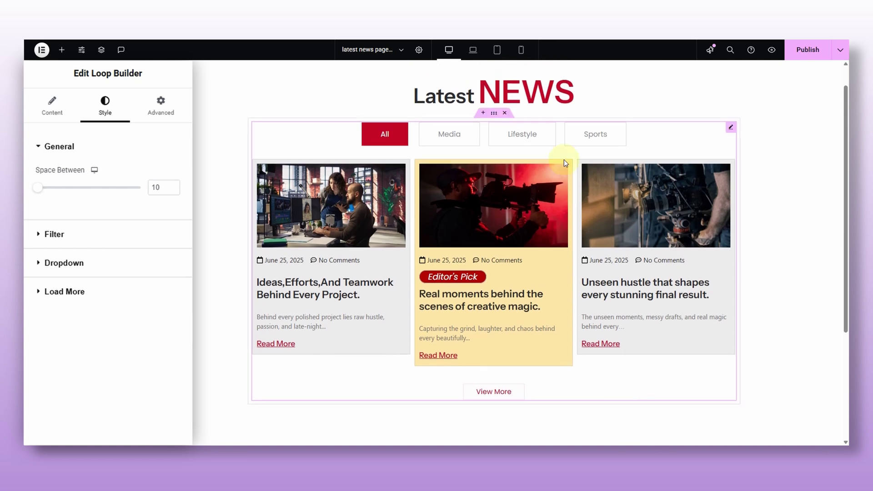
click(51, 112)
click(159, 263)
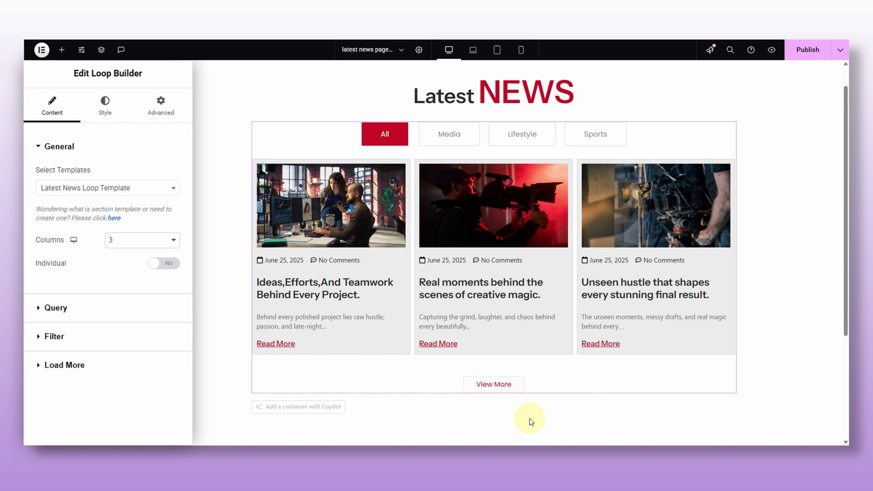
click(803, 56)
click(772, 51)
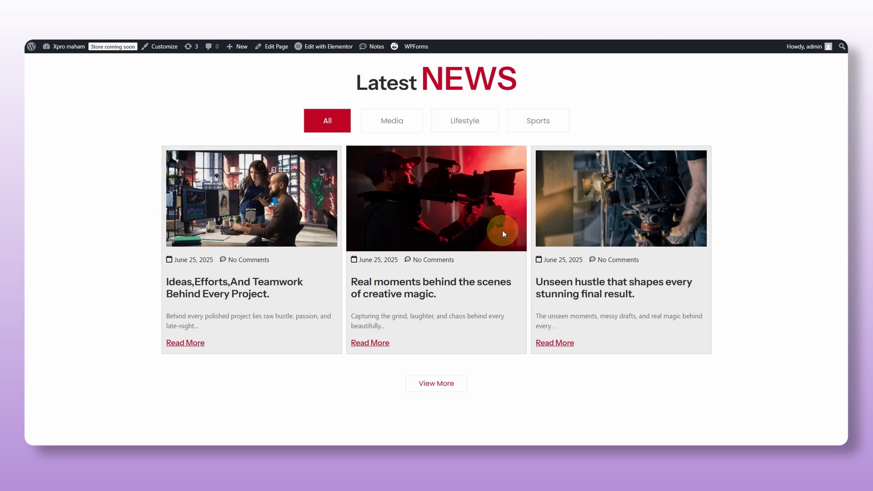
click(394, 122)
click(533, 132)
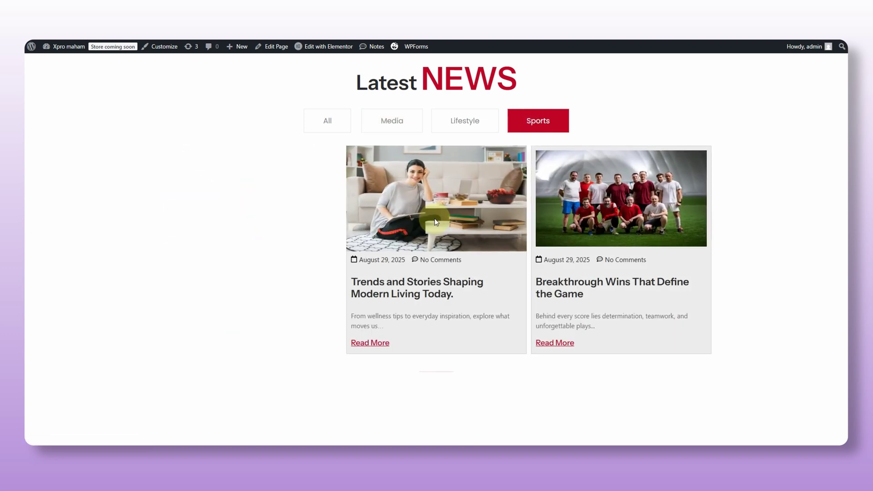
click(336, 122)
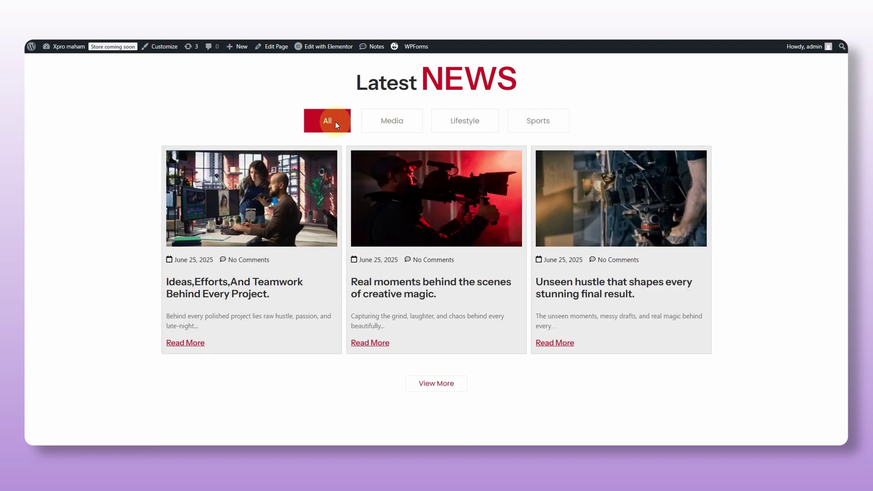